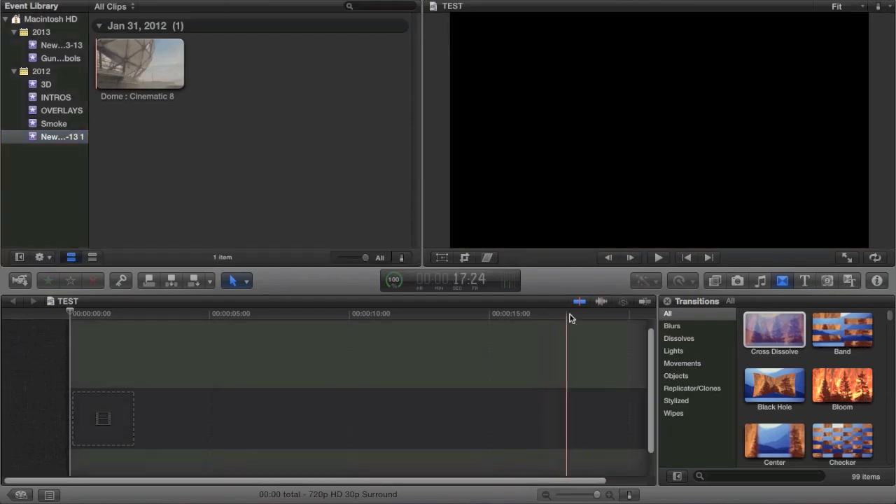
# Step: Transcode the Dome : Cinematic 8 clip in the event to optimized media
pyautogui.click(142, 65)
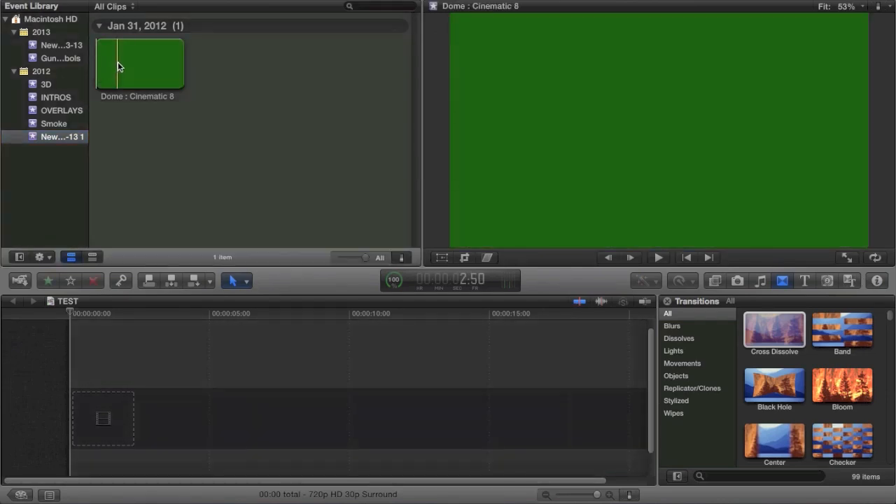
pyautogui.click(135, 64)
pyautogui.rightClick(134, 64)
pyautogui.click(153, 144)
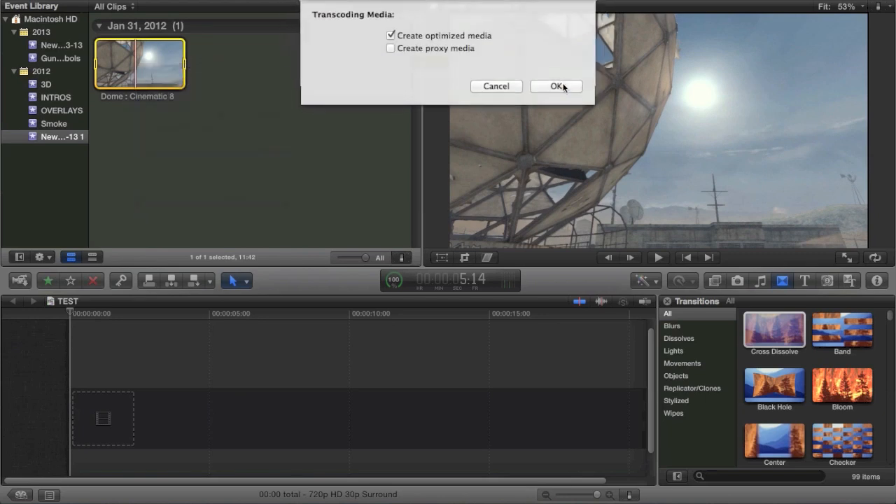
pyautogui.click(558, 87)
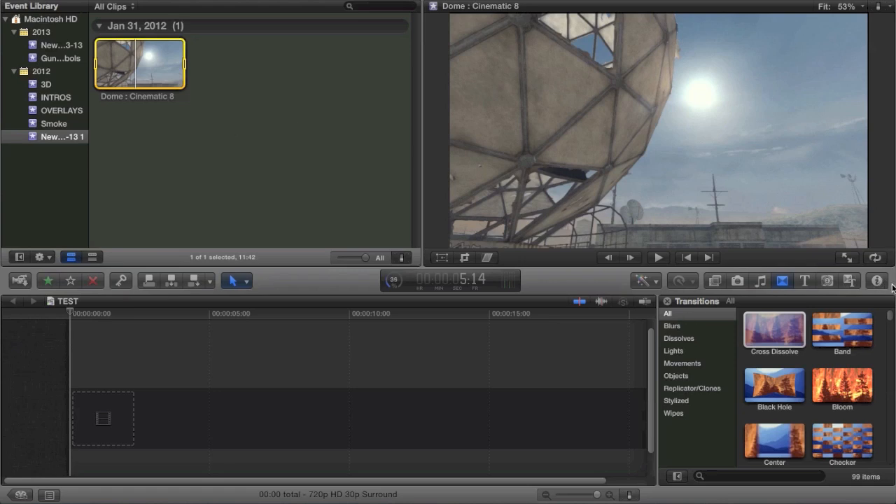
pyautogui.click(173, 371)
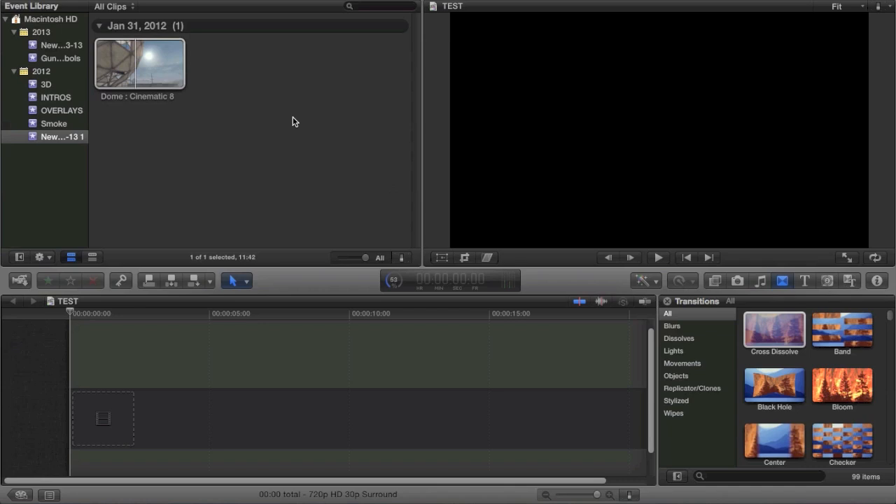
pyautogui.click(263, 94)
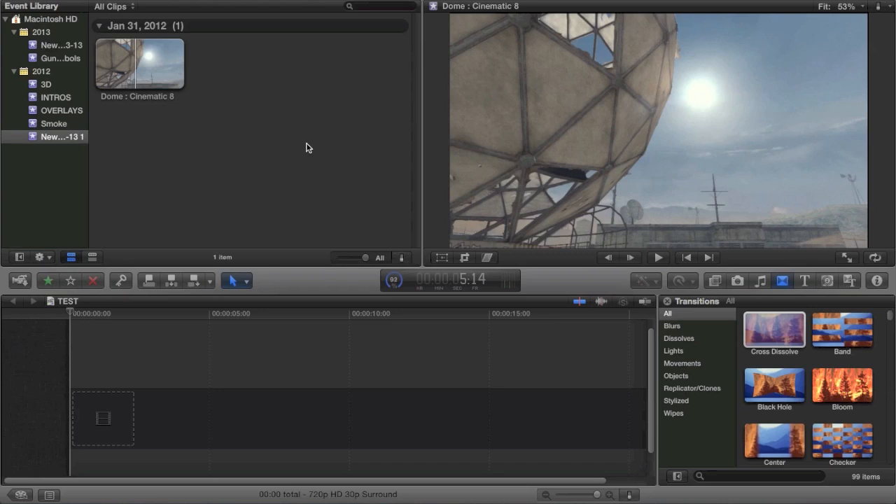
# Step: Place the Dome : Cinematic 8 clip at the start of the TEST timeline with 720p HD, 1280x720, 59.94p video properties
pyautogui.click(135, 71)
pyautogui.moveTo(135, 71); pyautogui.dragTo(112, 395)
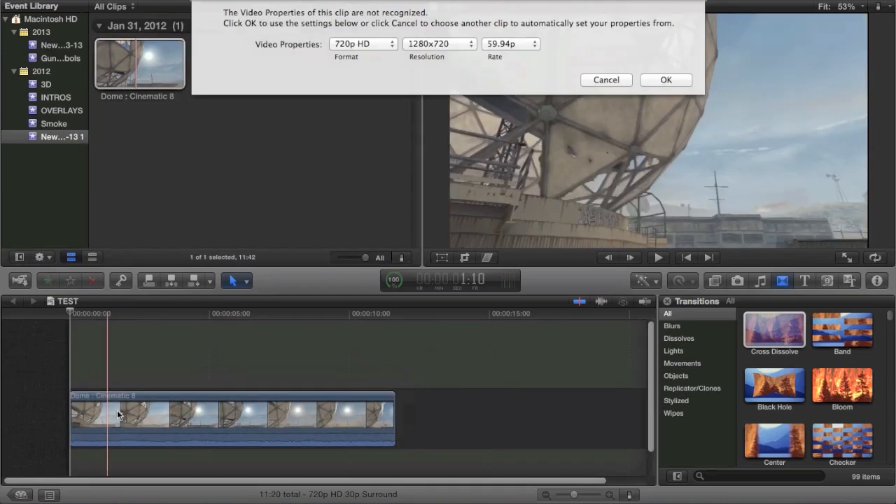
pyautogui.click(665, 80)
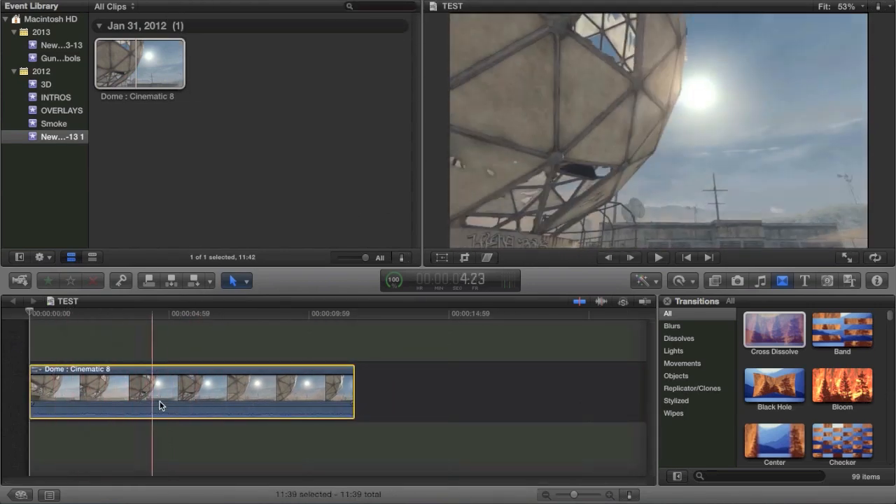
pyautogui.click(173, 402)
# Step: Add the Custom title above the Dome clip, starting at the beginning of the timeline
pyautogui.click(804, 281)
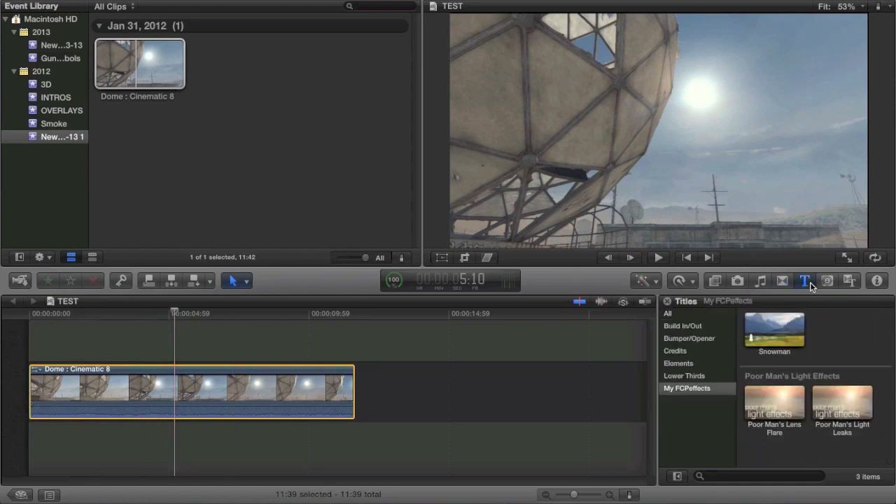
pyautogui.click(702, 314)
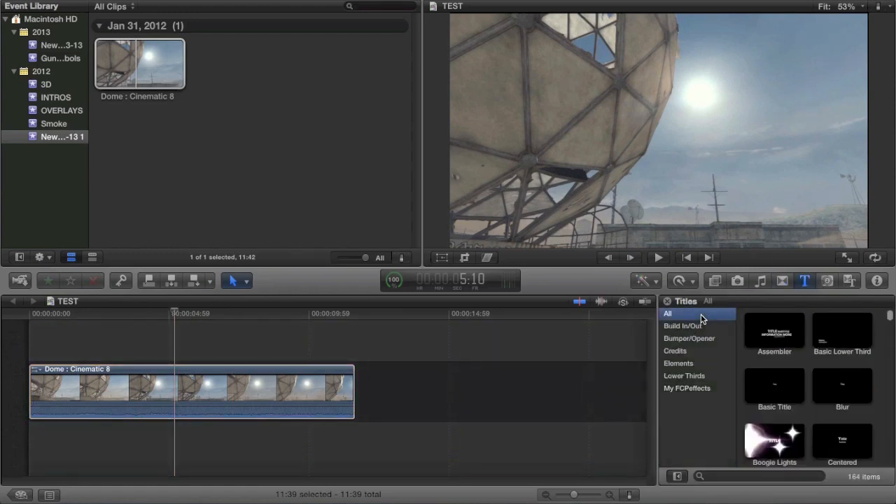
pyautogui.scroll(-1, 875, 373)
pyautogui.scroll(1, 875, 373)
pyautogui.click(813, 389)
pyautogui.scroll(-2, 778, 399)
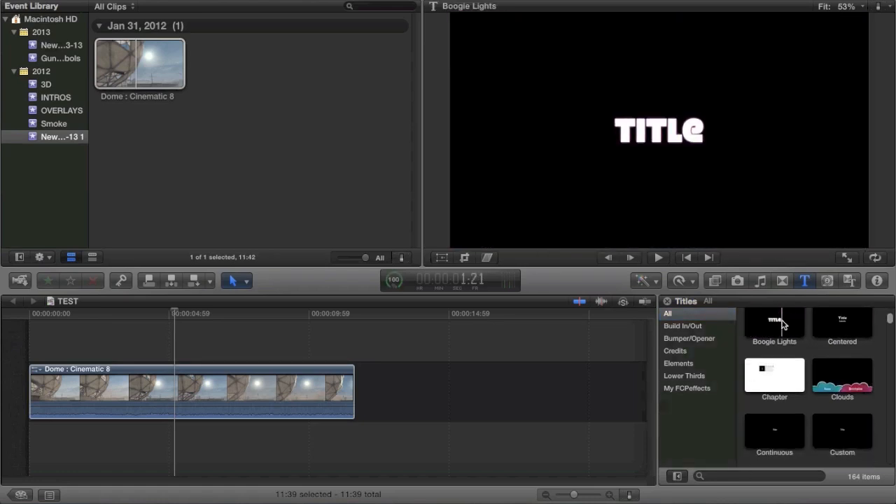
pyautogui.scroll(-3, 818, 345)
pyautogui.scroll(1, 820, 347)
pyautogui.click(835, 378)
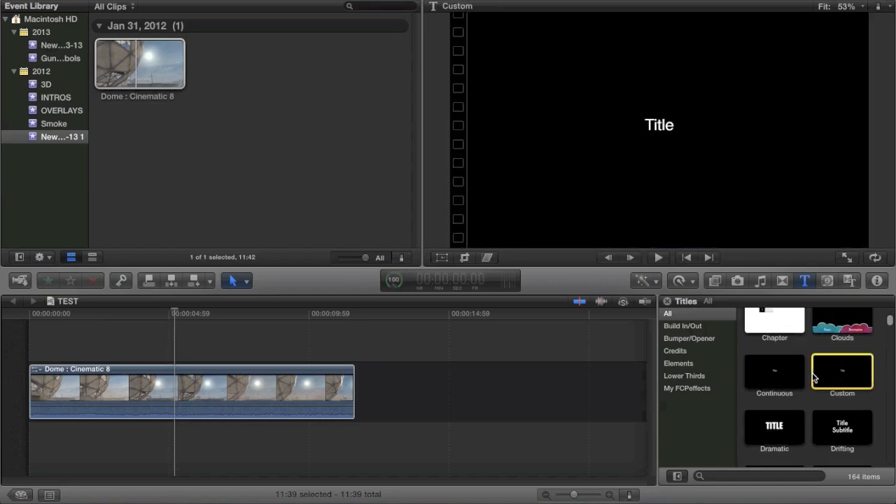
pyautogui.moveTo(847, 378); pyautogui.dragTo(45, 353)
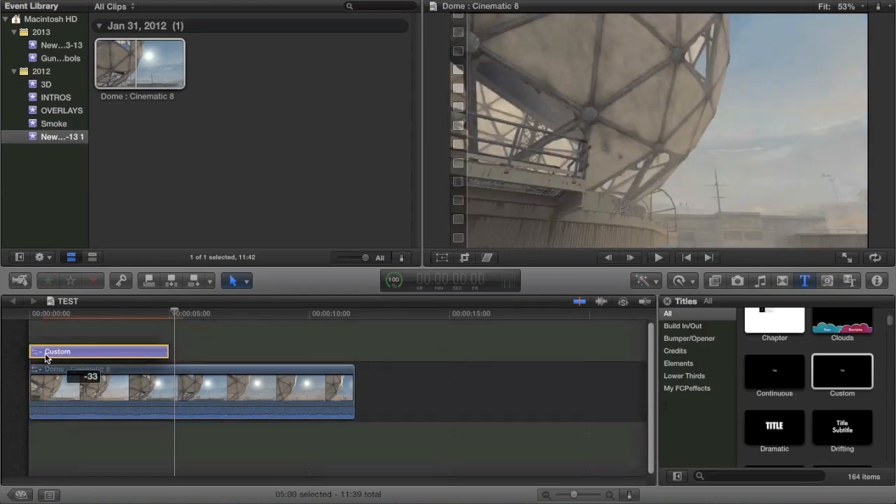
# Step: Extend the Custom title with snapping on so it ends exactly with the Dome clip below, and select it
pyautogui.moveTo(168, 352); pyautogui.dragTo(352, 353)
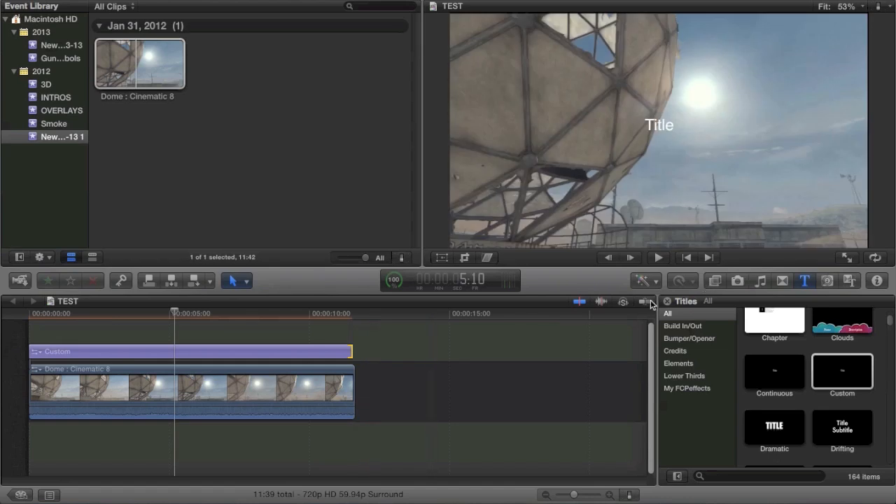
pyautogui.click(351, 348)
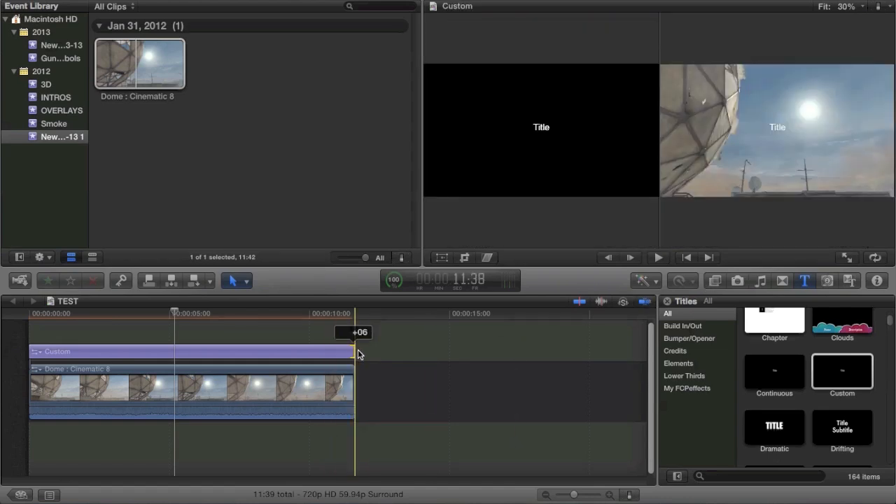
pyautogui.click(311, 356)
pyautogui.moveTo(298, 404); pyautogui.dragTo(291, 458)
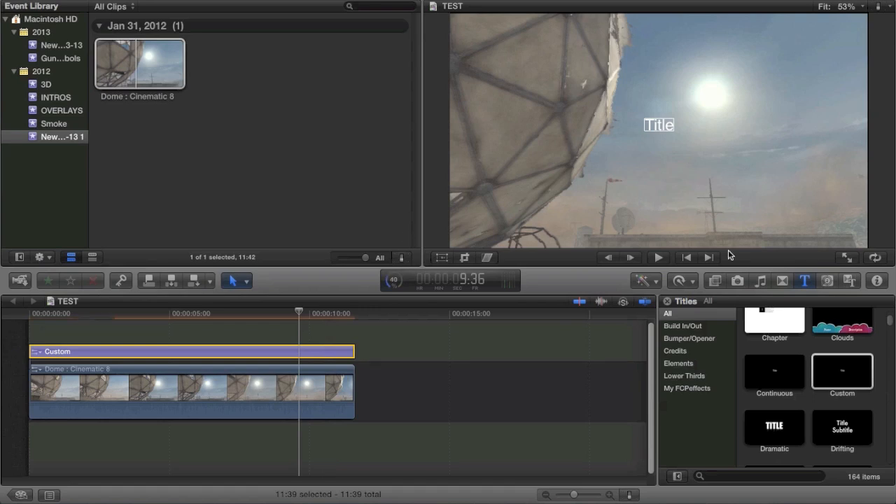
# Step: Apply the 80s text style to the title and change its text to ANIMATION
pyautogui.click(874, 280)
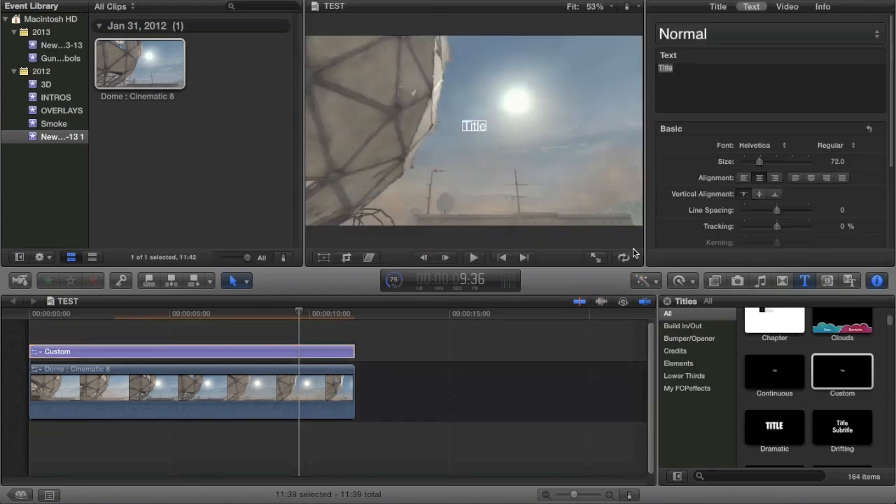
pyautogui.click(722, 32)
pyautogui.click(713, 79)
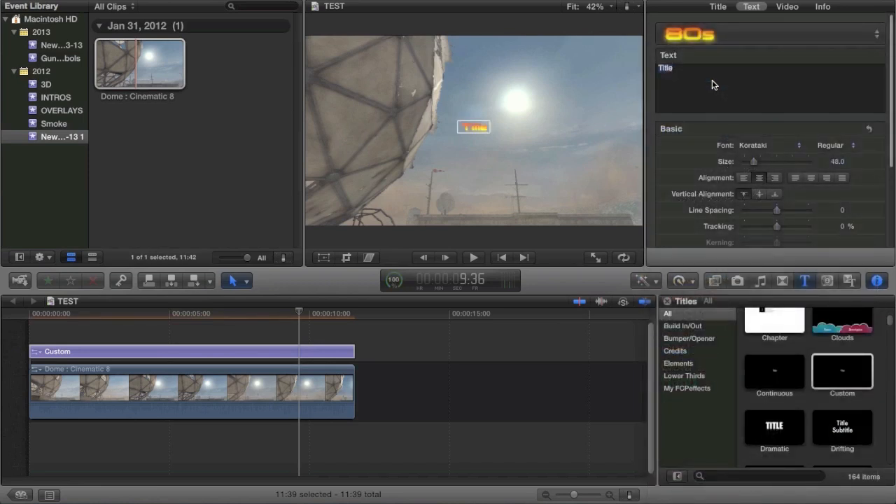
pyautogui.write('ANIMATION')
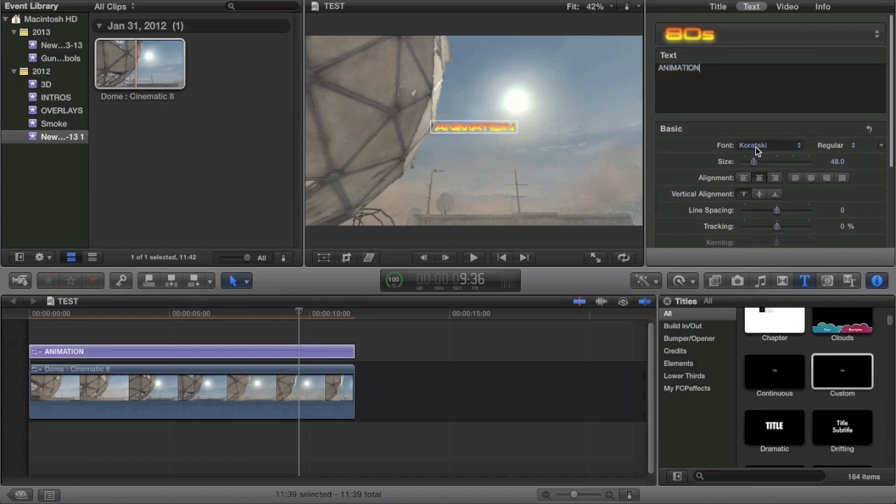
# Step: Set the ANIMATION title's text size to 74
pyautogui.moveTo(753, 161); pyautogui.dragTo(765, 161)
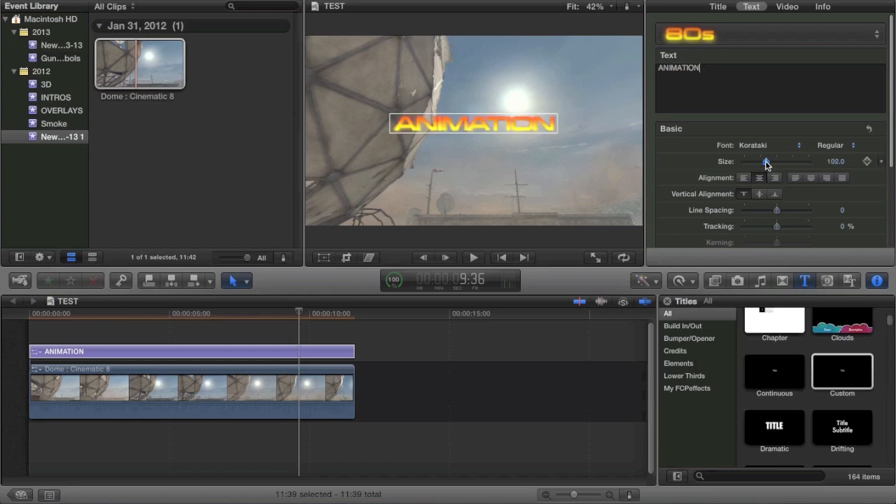
pyautogui.moveTo(765, 160); pyautogui.dragTo(757, 162)
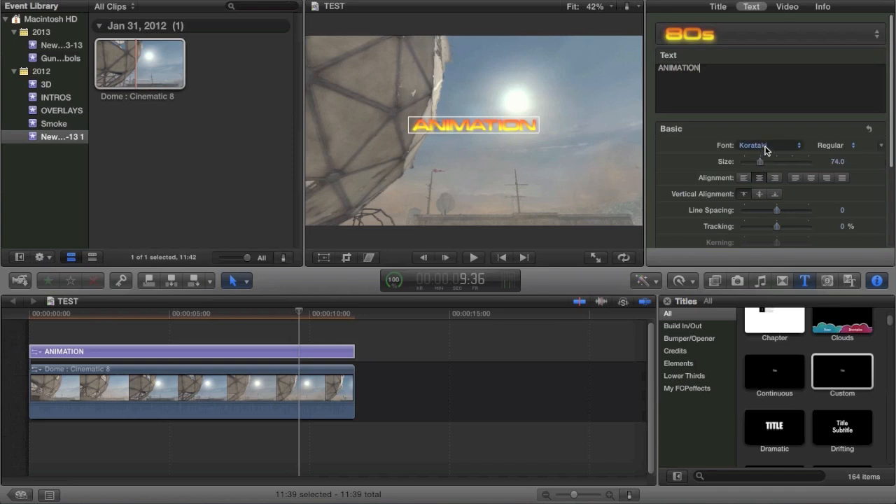
pyautogui.scroll(-2, 715, 61)
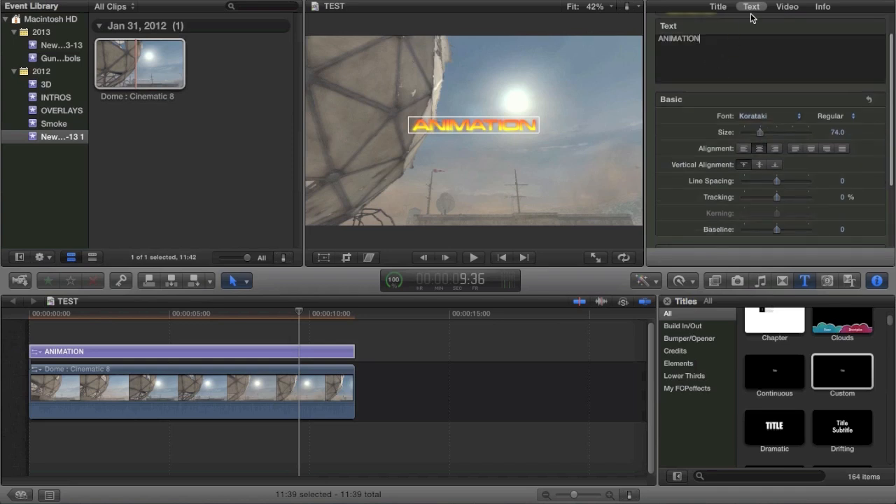
# Step: Bring up the ANIMATION title's video properties and place the playhead on the title's first frame
pyautogui.click(787, 7)
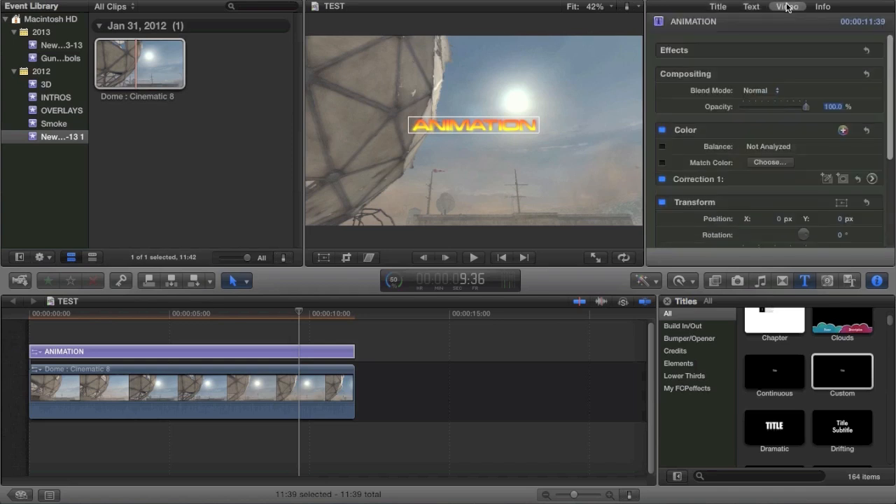
pyautogui.scroll(-5, 762, 121)
pyautogui.scroll(2, 762, 121)
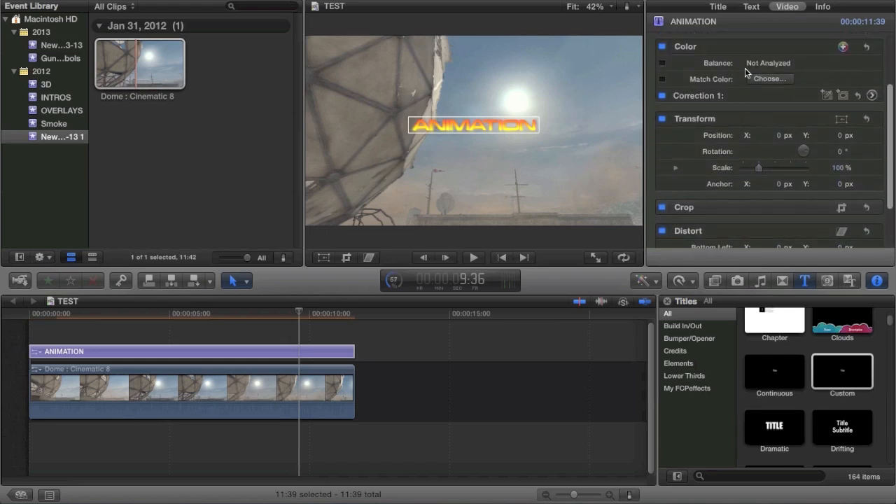
pyautogui.scroll(-1, 745, 69)
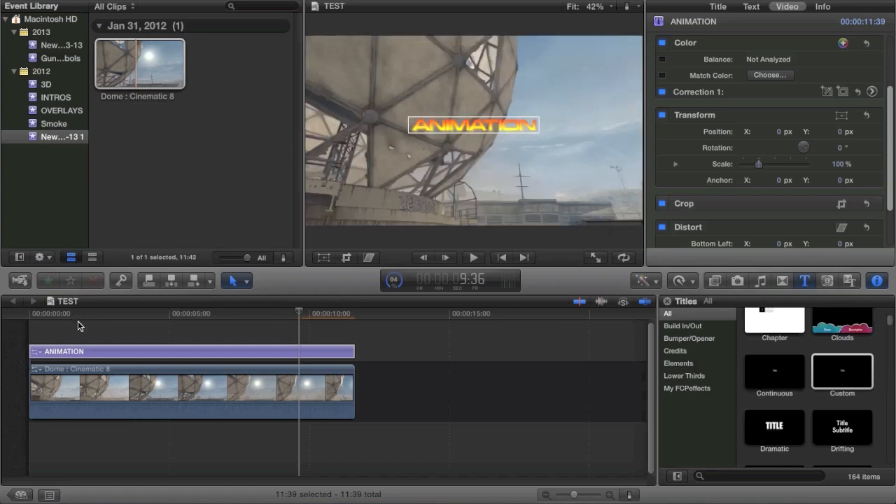
pyautogui.click(77, 321)
pyautogui.click(92, 353)
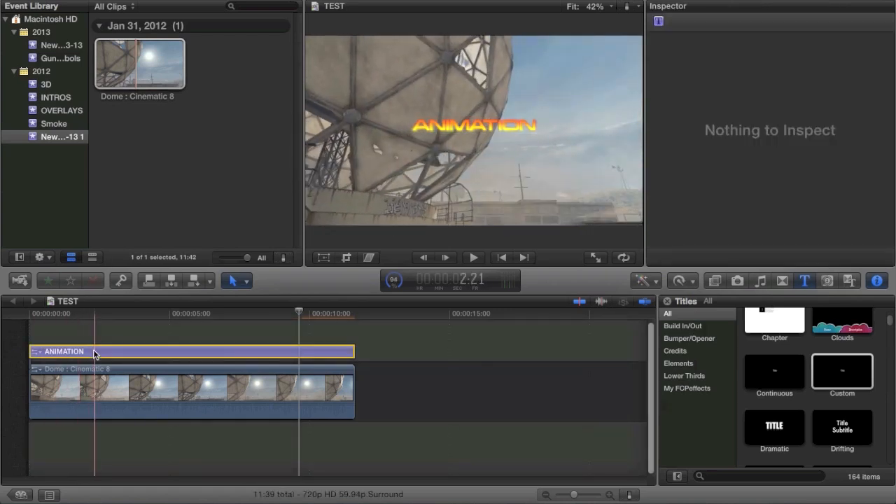
pyautogui.click(39, 354)
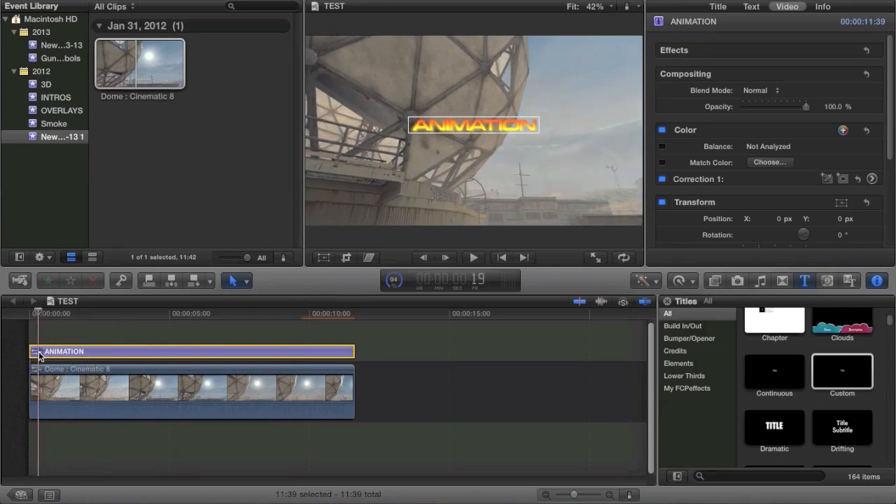
pyautogui.press('Left')
pyautogui.press('Left')
pyautogui.press('Left')
pyautogui.press('Left')
pyautogui.press('Left')
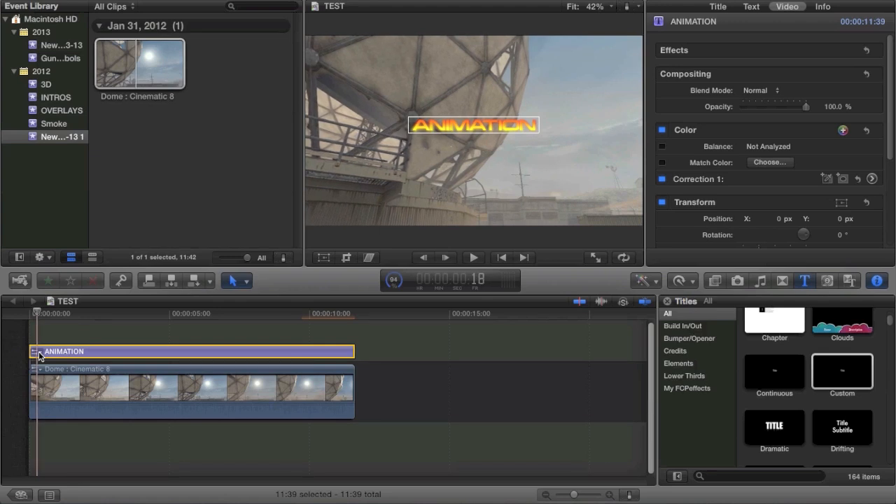
pyautogui.press('Left')
pyautogui.press('Left')
pyautogui.press('Left')
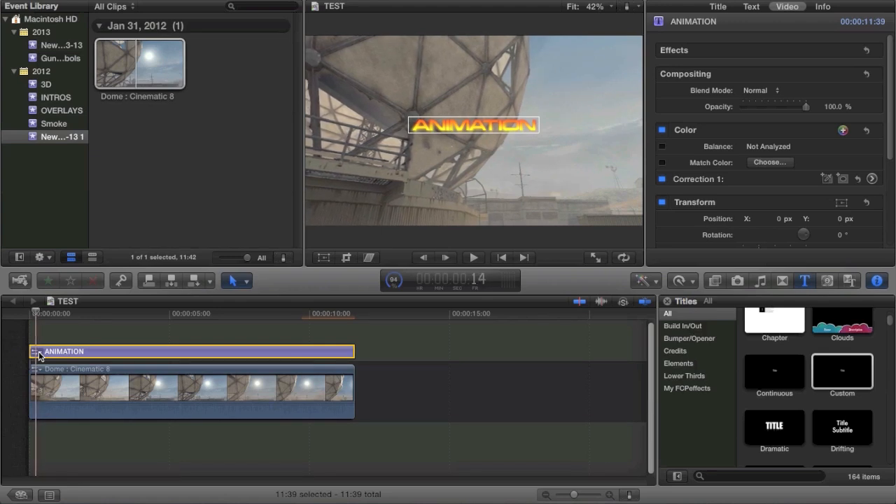
pyautogui.press('Left')
pyautogui.press('Left')
pyautogui.press('Left')
pyautogui.press('Left')
pyautogui.press('Left')
pyautogui.press('Left')
pyautogui.press('Left')
pyautogui.press('Left')
pyautogui.press('Left')
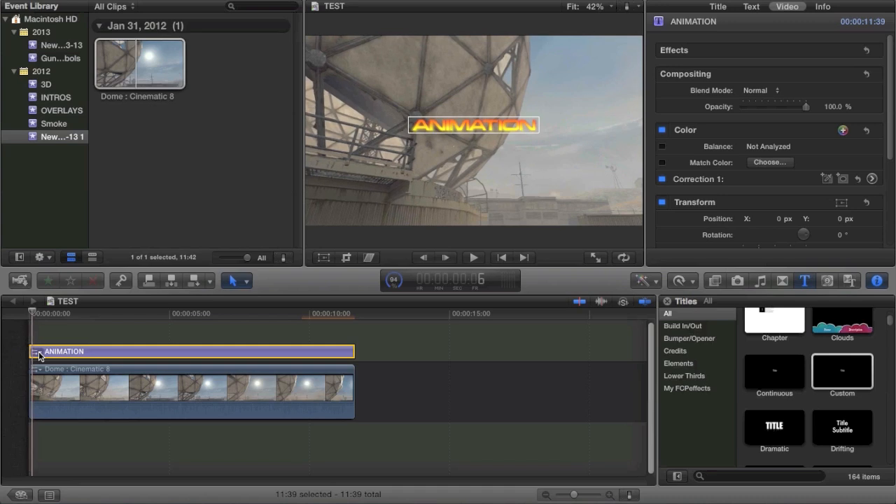
pyautogui.press('Left')
pyautogui.press('Left')
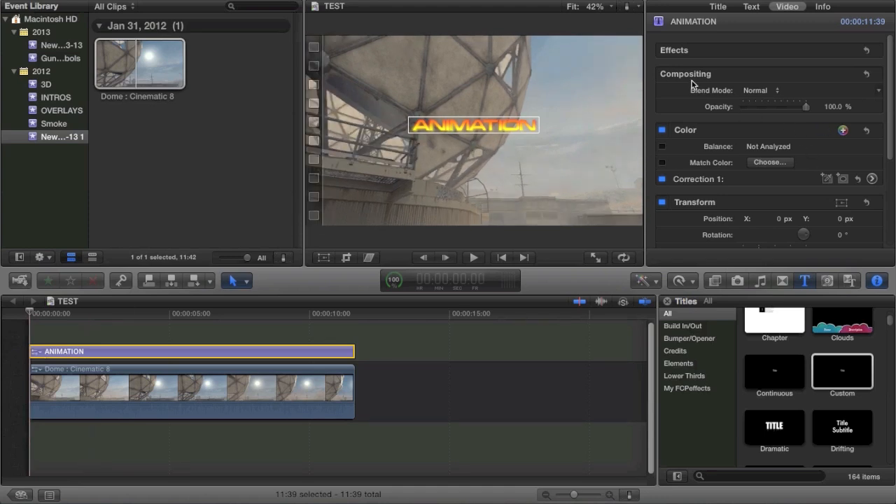
# Step: Add a Position keyframe and move the title over the distant buildings, to about X 41.8 px, Y -25.8 px
pyautogui.scroll(-2, 792, 105)
pyautogui.click(864, 185)
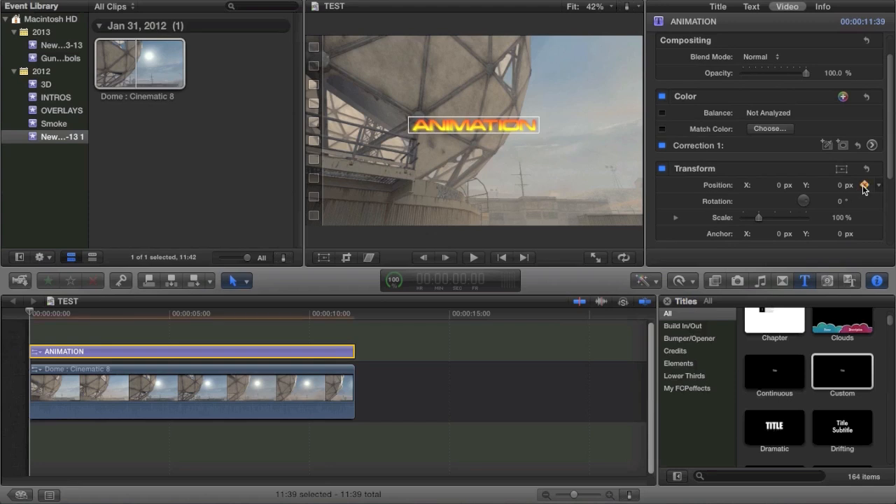
pyautogui.click(322, 262)
pyautogui.moveTo(511, 191); pyautogui.dragTo(577, 239)
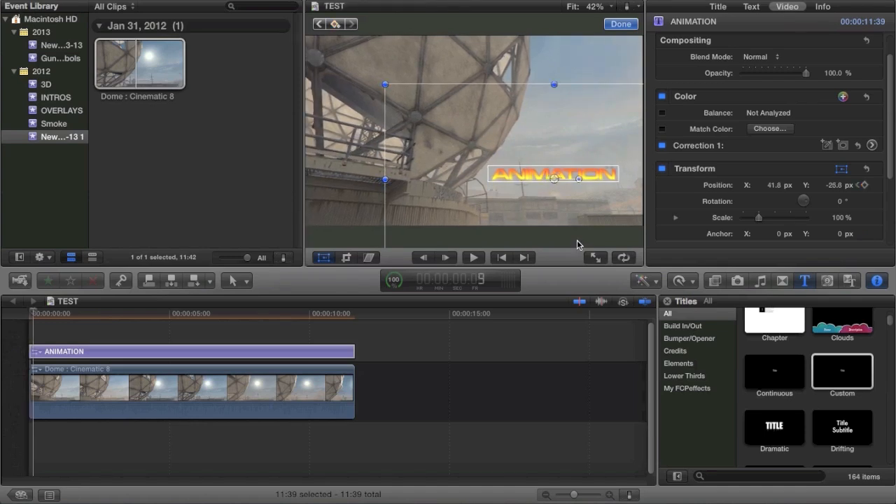
# Step: Keyframe the ANIMATION title over the distant buildings within the first second, at about X 40.4, Y -27.3 px and X 39.2, Y -26.4 px
pyautogui.moveTo(576, 215); pyautogui.dragTo(574, 219)
pyautogui.press('space')
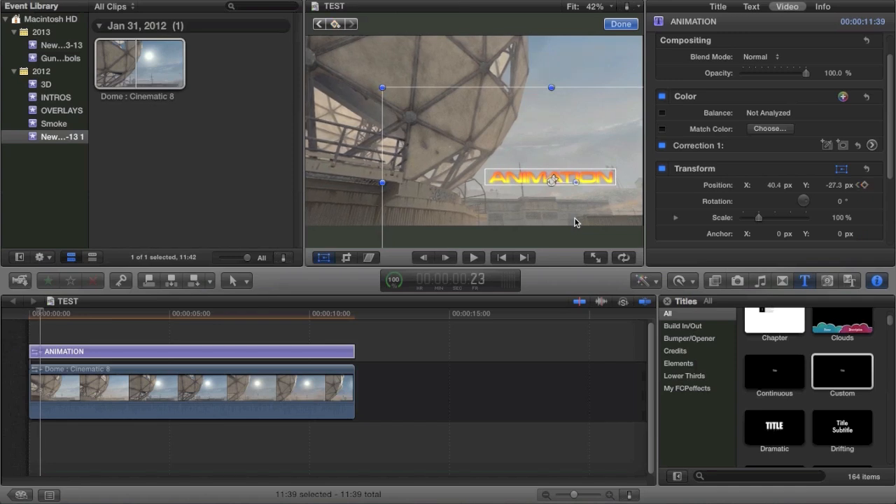
pyautogui.moveTo(573, 222); pyautogui.dragTo(572, 216)
pyautogui.press('space')
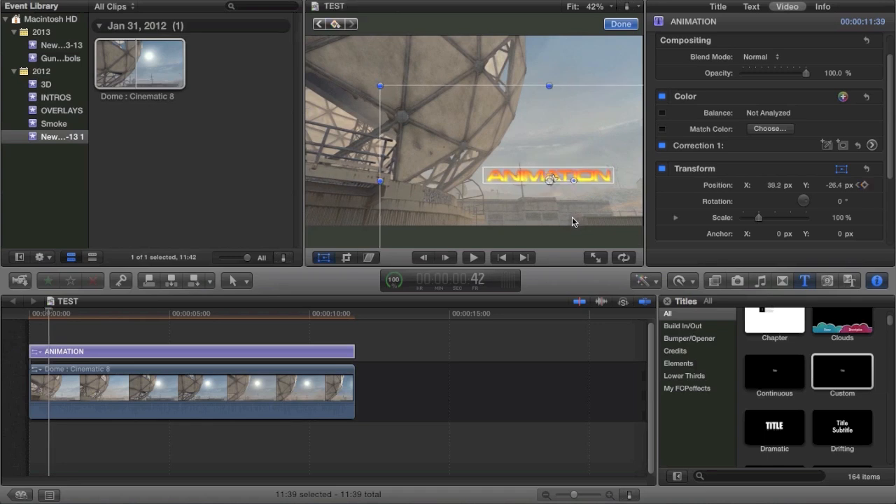
# Step: Continue tracking the buildings up to about 2:50 with title positions near X 36.9, Y -27.7; X 34.2, Y -28.9; and X 31.6, Y -29.2 px
pyautogui.moveTo(572, 217); pyautogui.dragTo(567, 221)
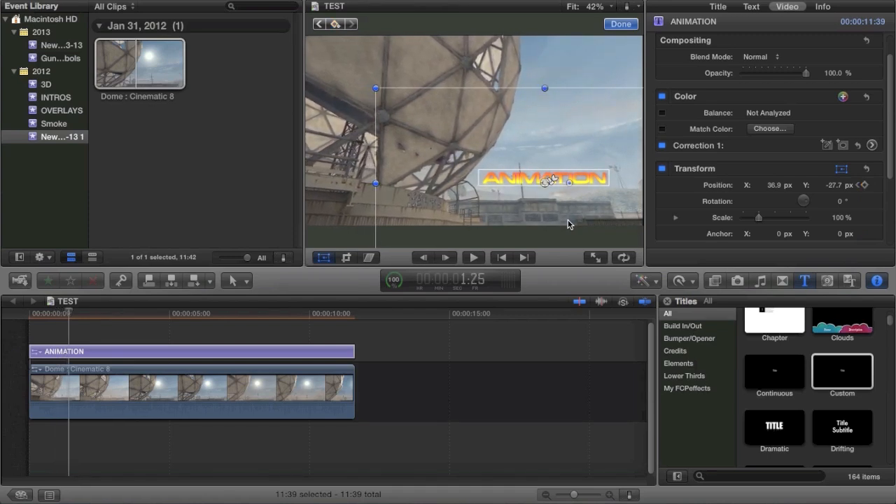
pyautogui.moveTo(567, 220); pyautogui.dragTo(563, 220)
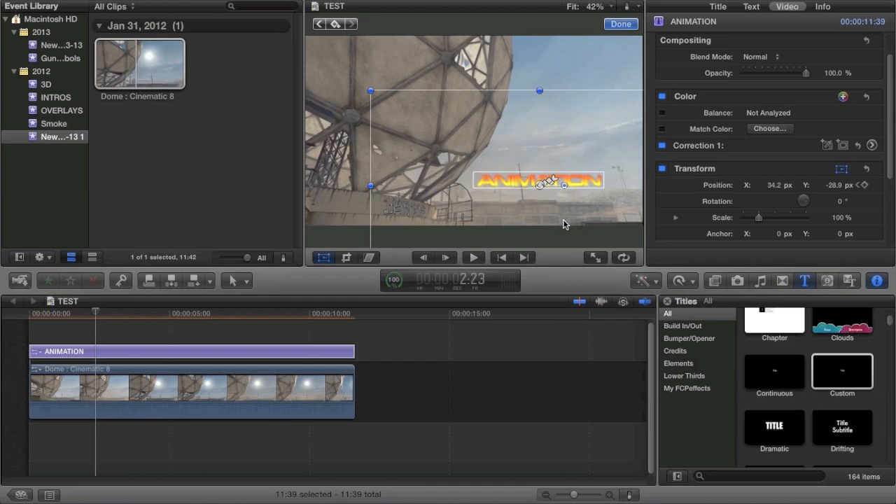
pyautogui.moveTo(563, 219); pyautogui.dragTo(558, 219)
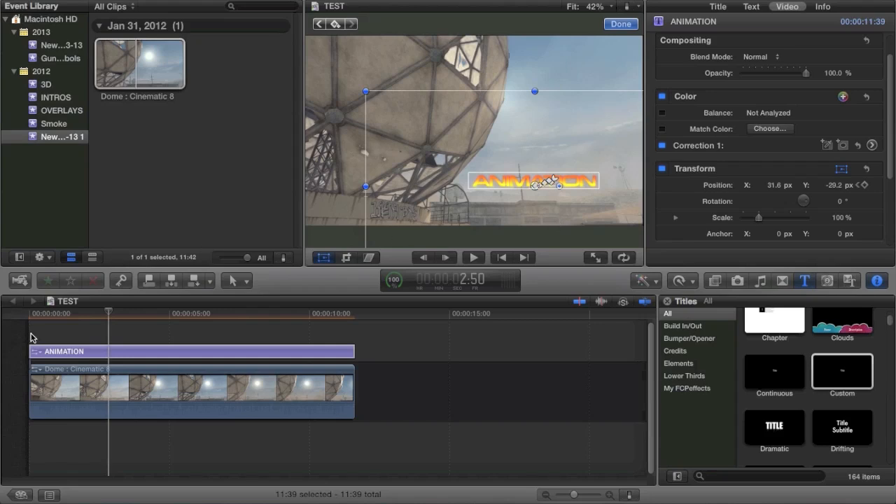
# Step: Play the sequence from the beginning to check how the ANIMATION title follows the moving footage
pyautogui.click(31, 338)
pyautogui.press('space')
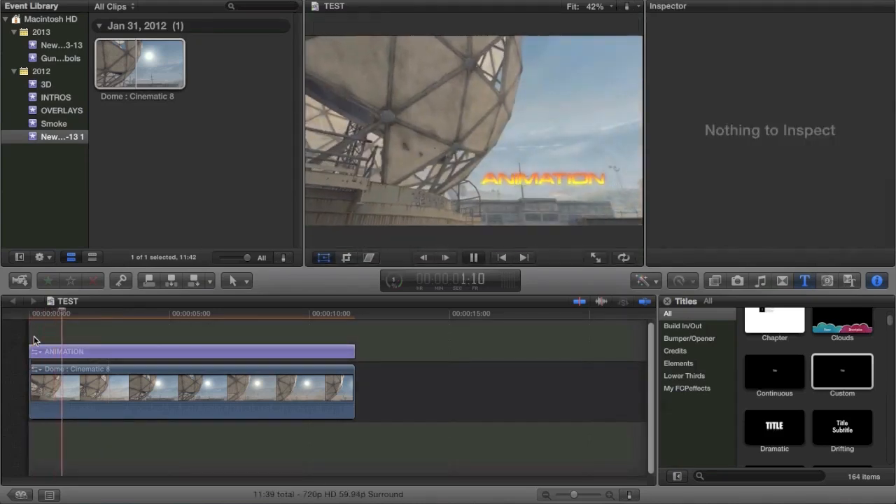
pyautogui.press('space')
pyautogui.click(38, 336)
pyautogui.press('space')
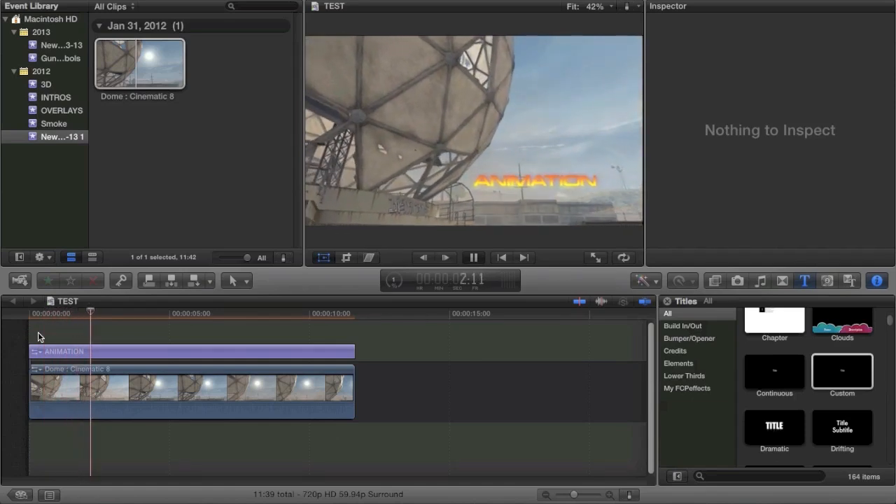
pyautogui.press('space')
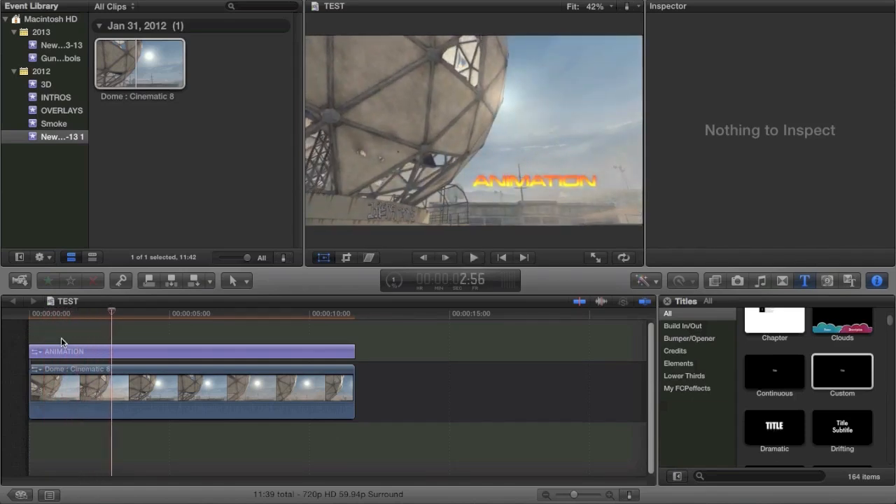
# Step: Select the ANIMATION title, go to 4:12 and move it to about X 23.0 px, Y -30.0 px
pyautogui.click(124, 351)
pyautogui.press('space')
pyautogui.press('space')
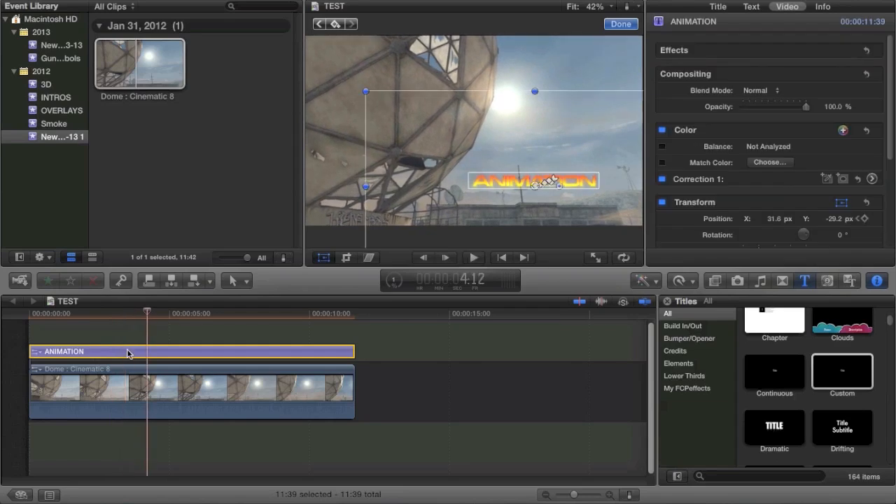
pyautogui.moveTo(600, 191); pyautogui.dragTo(575, 194)
# Step: Advance frame by frame to 4:28 and move the title to about X 19.8 px, Y -30.3 px
pyautogui.press('Right')
pyautogui.press('Right')
pyautogui.press('Right')
pyautogui.press('Right')
pyautogui.press('Right')
pyautogui.press('Right')
pyautogui.press('Right')
pyautogui.press('Right')
pyautogui.press('Right')
pyautogui.press('Right')
pyautogui.press('Right')
pyautogui.press('Right')
pyautogui.press('Right')
pyautogui.press('Right')
pyautogui.press('Right')
pyautogui.press('Right')
pyautogui.press('Right')
pyautogui.press('Right')
pyautogui.press('Right')
pyautogui.press('Right')
pyautogui.press('Right')
pyautogui.press('Right')
pyautogui.press('Right')
pyautogui.press('Right')
pyautogui.press('Right')
pyautogui.press('Right')
pyautogui.press('Right')
pyautogui.press('Right')
pyautogui.press('Right')
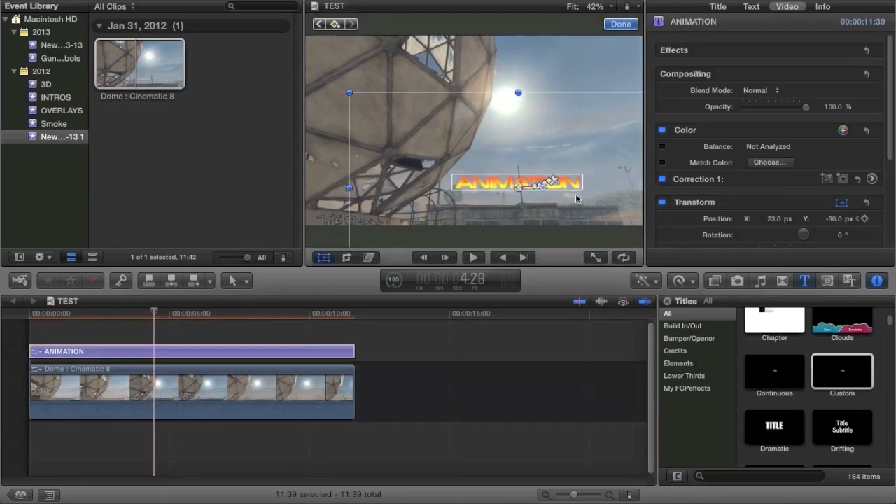
pyautogui.moveTo(586, 188); pyautogui.dragTo(579, 189)
# Step: Advance to 4:45 and move the title up into the sky, to about X 34.2 px, Y -9.6 px
pyautogui.press('Right')
pyautogui.press('Right')
pyautogui.press('Right')
pyautogui.press('Right')
pyautogui.press('Right')
pyautogui.press('Right')
pyautogui.press('Right')
pyautogui.press('Right')
pyautogui.press('Right')
pyautogui.press('Right')
pyautogui.press('Right')
pyautogui.press('Right')
pyautogui.press('Right')
pyautogui.press('Right')
pyautogui.press('Right')
pyautogui.press('Right')
pyautogui.press('Right')
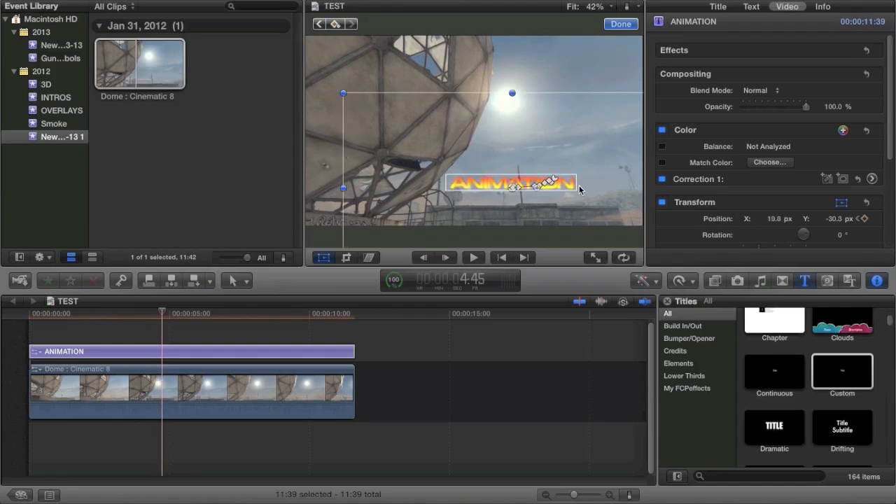
pyautogui.moveTo(583, 170); pyautogui.dragTo(607, 145)
# Step: Advance to 5:09 and raise the title above the sun, to about X 39.1 px, Y 22.6 px
pyautogui.press('Right')
pyautogui.press('Right')
pyautogui.press('Right')
pyautogui.press('Right')
pyautogui.press('Right')
pyautogui.press('Right')
pyautogui.press('Right')
pyautogui.press('Right')
pyautogui.press('Right')
pyautogui.press('Right')
pyautogui.press('Right')
pyautogui.press('Right')
pyautogui.press('Right')
pyautogui.press('Right')
pyautogui.press('Right')
pyautogui.press('Right')
pyautogui.press('Right')
pyautogui.press('Right')
pyautogui.press('Right')
pyautogui.press('Right')
pyautogui.press('Right')
pyautogui.press('Right')
pyautogui.press('Right')
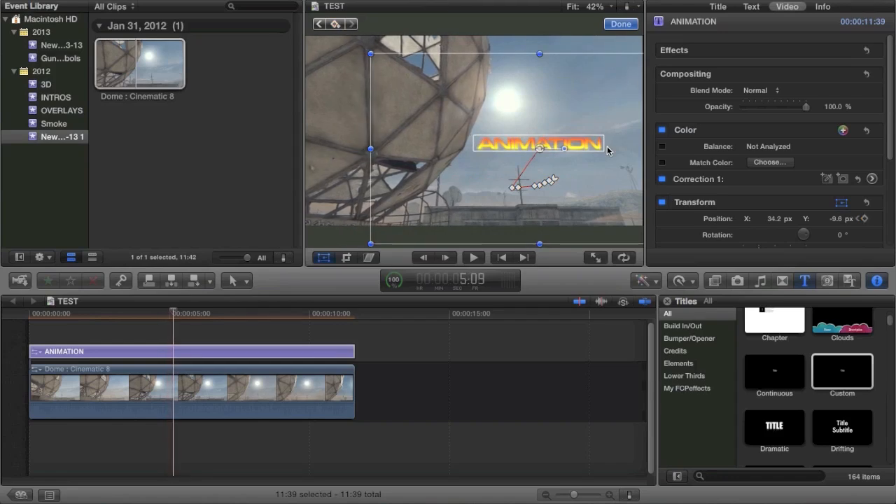
pyautogui.moveTo(606, 137); pyautogui.dragTo(615, 84)
# Step: Advance to 5:40 and move the title beside the sun, to about X 49.1 px, Y 8.8 px
pyautogui.press('Right')
pyautogui.press('Right')
pyautogui.press('Right')
pyautogui.press('Right')
pyautogui.press('Right')
pyautogui.press('Right')
pyautogui.press('Right')
pyautogui.press('Right')
pyautogui.press('Right')
pyautogui.press('Right')
pyautogui.press('Right')
pyautogui.press('Right')
pyautogui.press('Right')
pyautogui.press('Right')
pyautogui.press('Right')
pyautogui.press('Right')
pyautogui.press('Right')
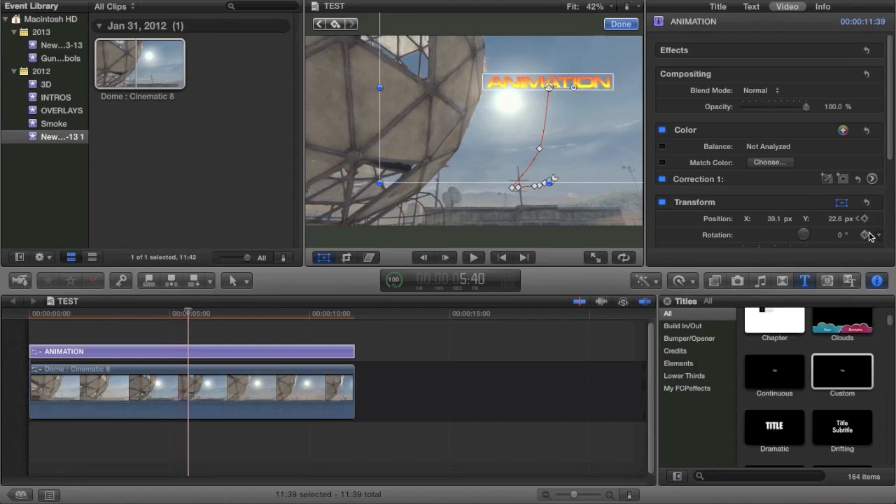
pyautogui.moveTo(555, 105); pyautogui.dragTo(573, 131)
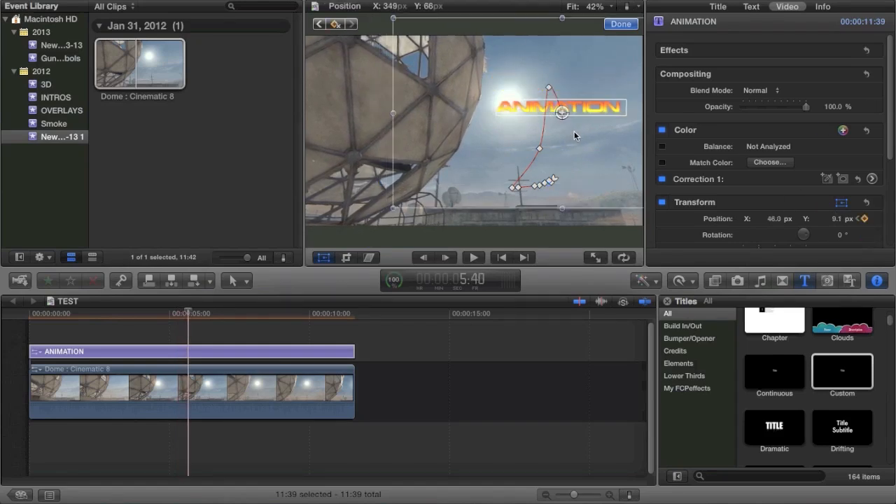
# Step: At 5:58, add a Rotation keyframe and move the title below the sun, to about X 29.8 px, Y -4.4 px
pyautogui.press('Right')
pyautogui.press('Right')
pyautogui.press('Right')
pyautogui.press('Right')
pyautogui.press('Right')
pyautogui.press('Right')
pyautogui.press('Right')
pyautogui.press('Right')
pyautogui.press('Right')
pyautogui.press('Right')
pyautogui.press('Right')
pyautogui.press('Right')
pyautogui.press('Right')
pyautogui.press('Right')
pyautogui.press('Right')
pyautogui.press('Right')
pyautogui.press('Right')
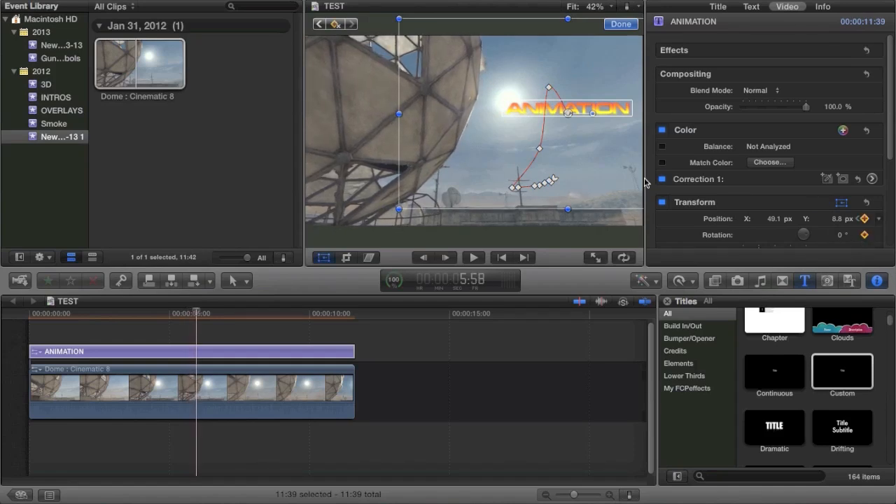
pyautogui.moveTo(606, 148); pyautogui.dragTo(569, 175)
# Step: Spin the title between about 6:10 and 7:09 with rotations of about -59.8°, -138.9° and -247.7°
pyautogui.press('Right')
pyautogui.press('Right')
pyautogui.press('Right')
pyautogui.press('Right')
pyautogui.press('Right')
pyautogui.press('Right')
pyautogui.press('Right')
pyautogui.press('Right')
pyautogui.press('Right')
pyautogui.press('Right')
pyautogui.press('Right')
pyautogui.press('Right')
pyautogui.press('Right')
pyautogui.press('Right')
pyautogui.press('Right')
pyautogui.press('Right')
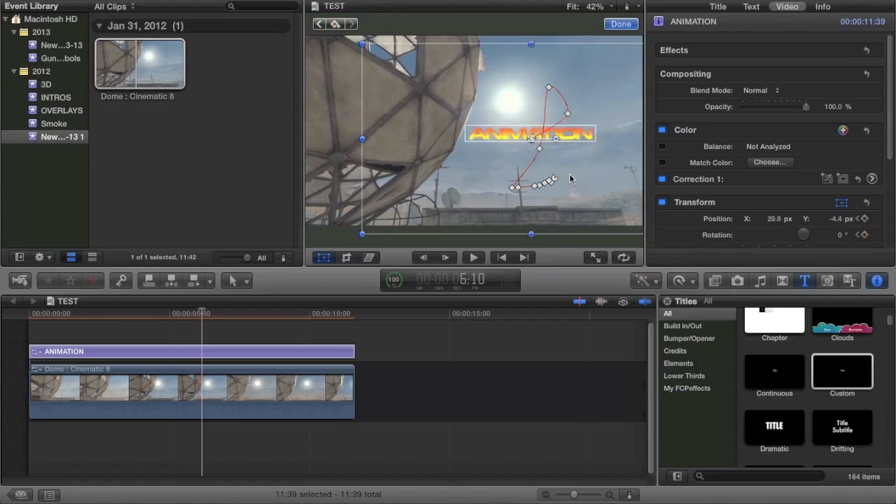
pyautogui.moveTo(557, 142); pyautogui.dragTo(559, 189)
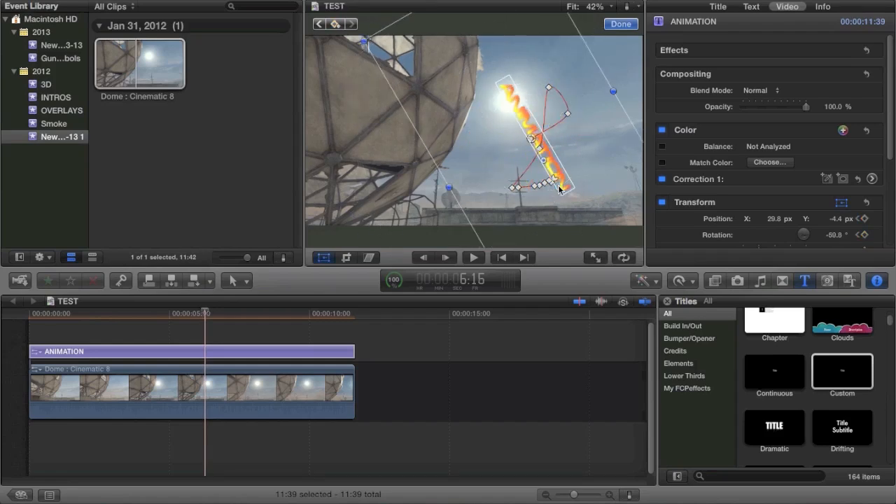
pyautogui.moveTo(548, 169); pyautogui.dragTo(483, 183)
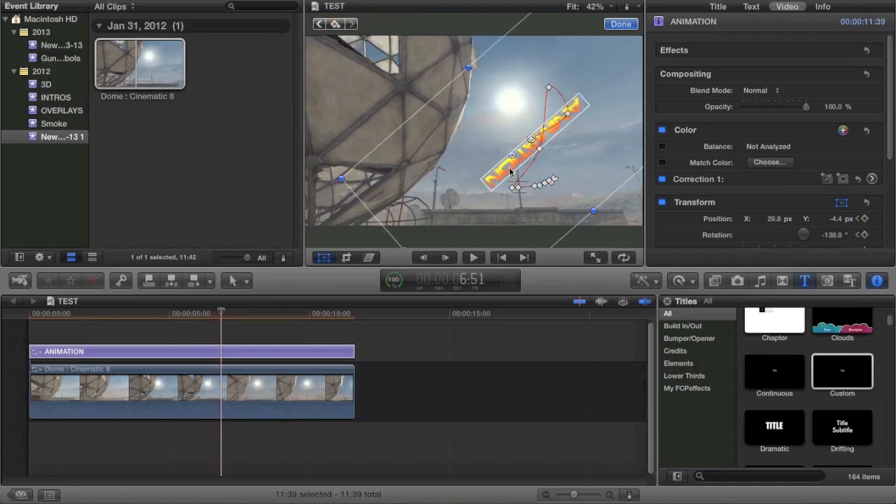
pyautogui.moveTo(509, 156); pyautogui.dragTo(513, 96)
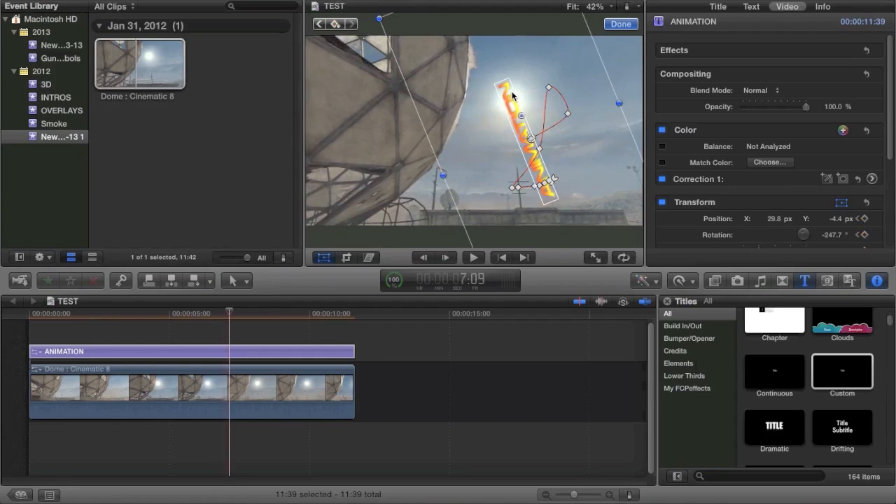
# Step: Set the title's rotation to 0° at 7:09 and finish the on-screen transform editing
pyautogui.click(838, 236)
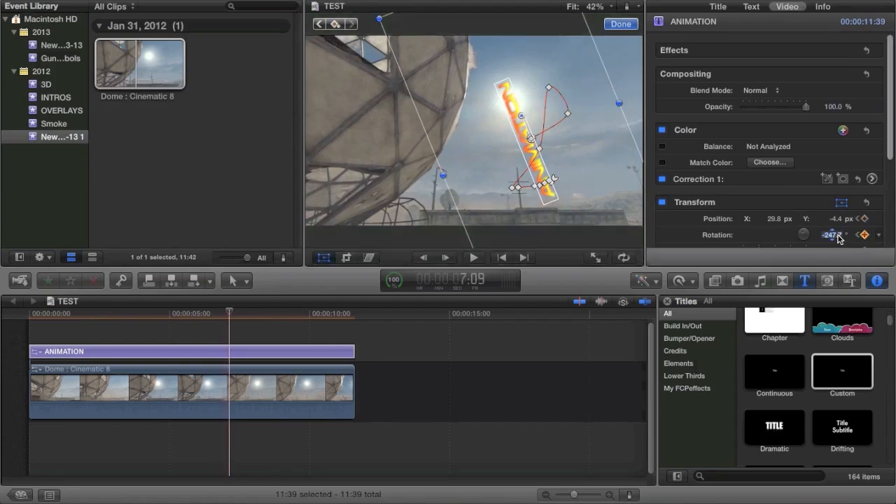
pyautogui.press('Return')
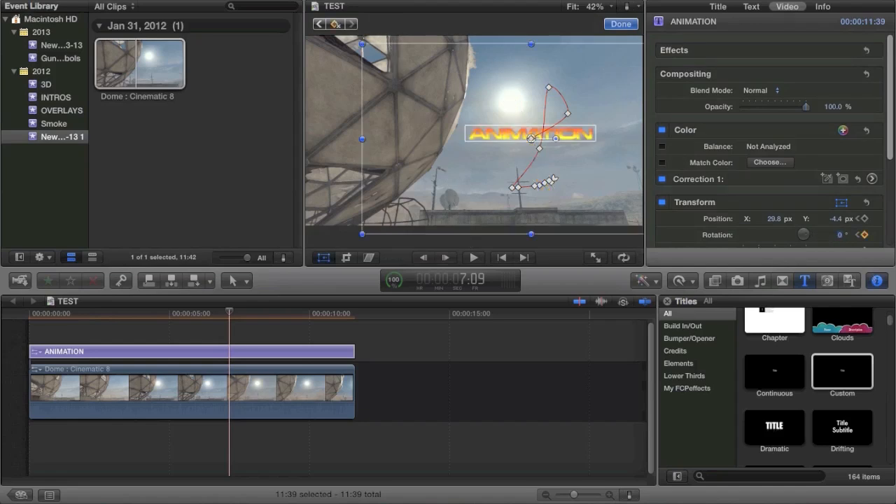
pyautogui.click(620, 23)
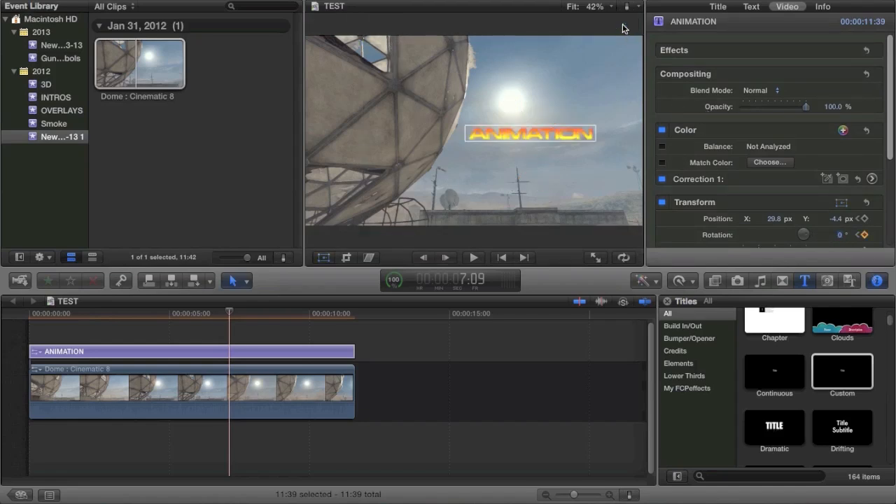
# Step: Select the ANIMATION title, go to 1:08, add a Scale keyframe and enlarge the title
pyautogui.click(66, 353)
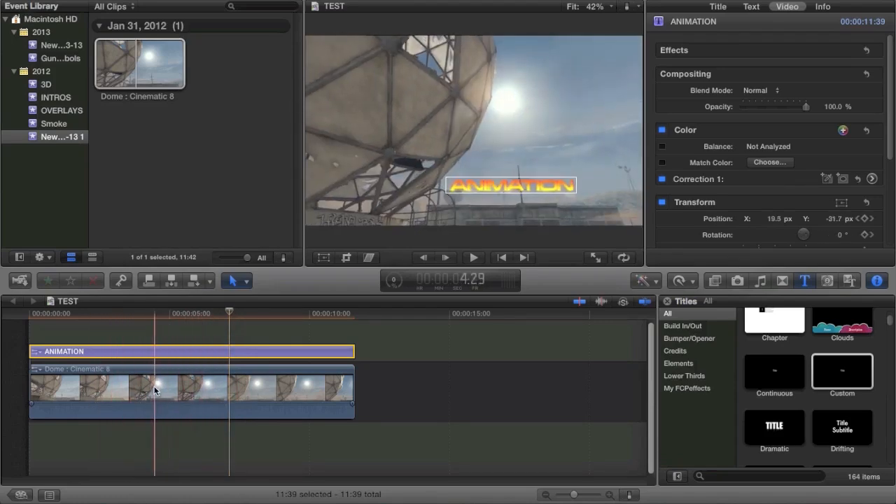
pyautogui.click(62, 395)
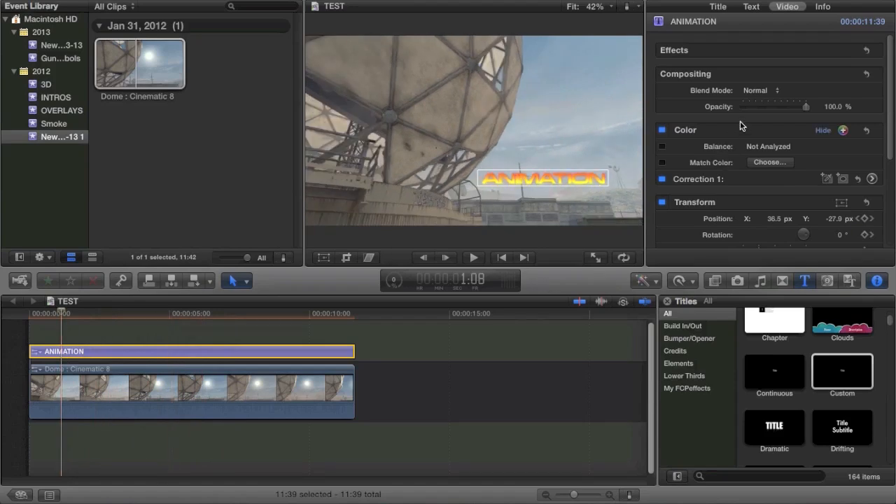
pyautogui.scroll(-3, 780, 159)
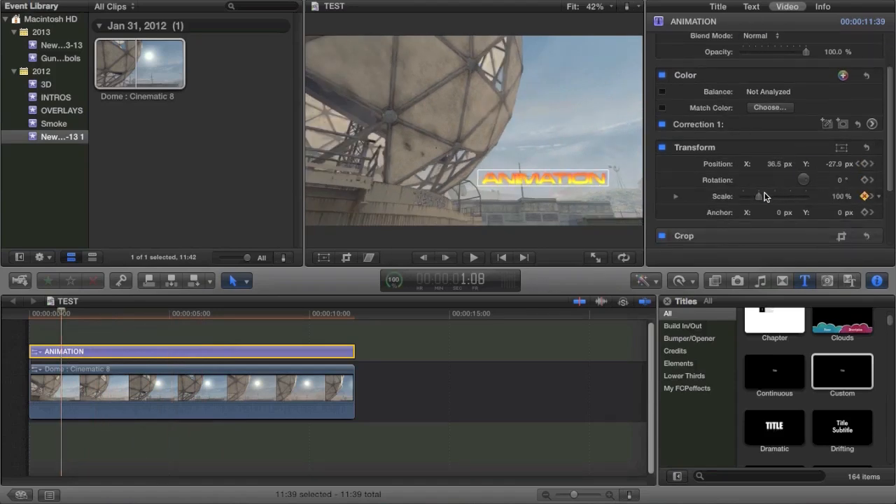
pyautogui.moveTo(766, 196); pyautogui.dragTo(769, 197)
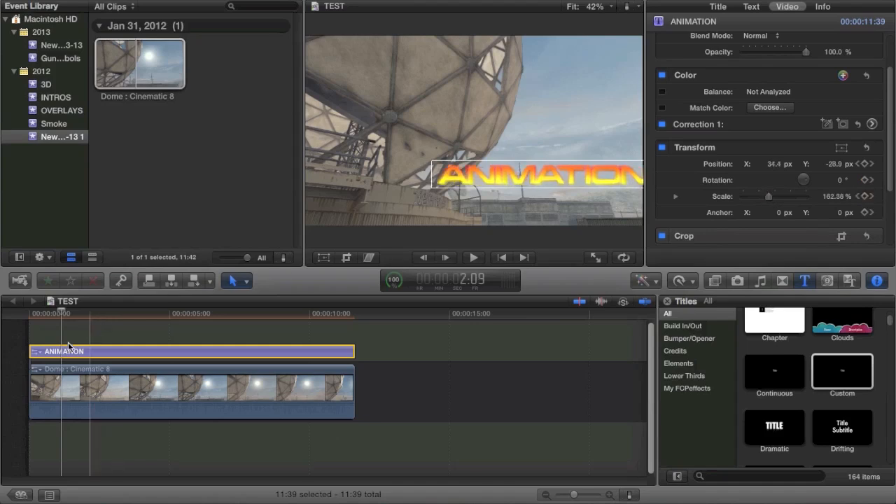
# Step: Shrink the title with a Scale keyframe at 3:16 and enlarge it strongly at 7:03
pyautogui.click(120, 346)
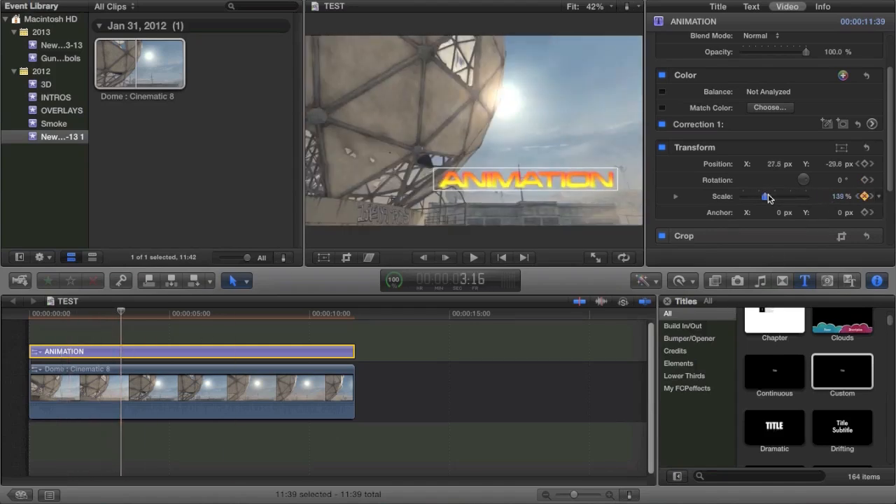
pyautogui.click(226, 350)
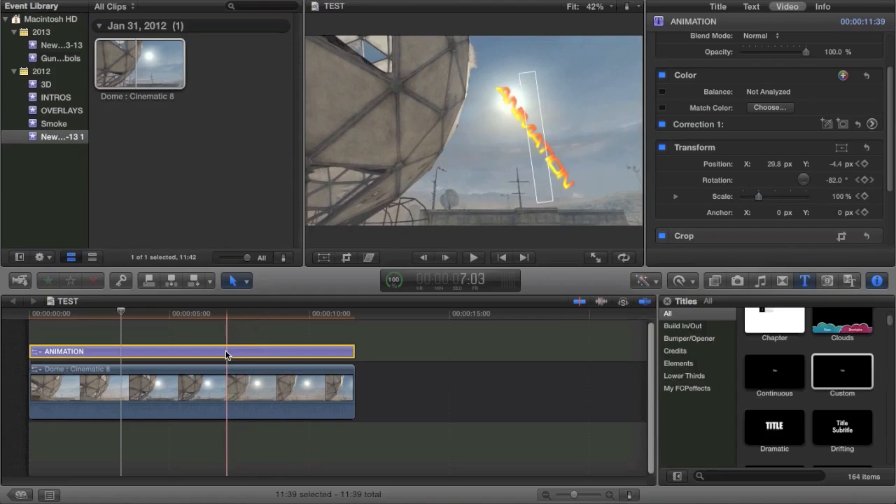
pyautogui.click(789, 196)
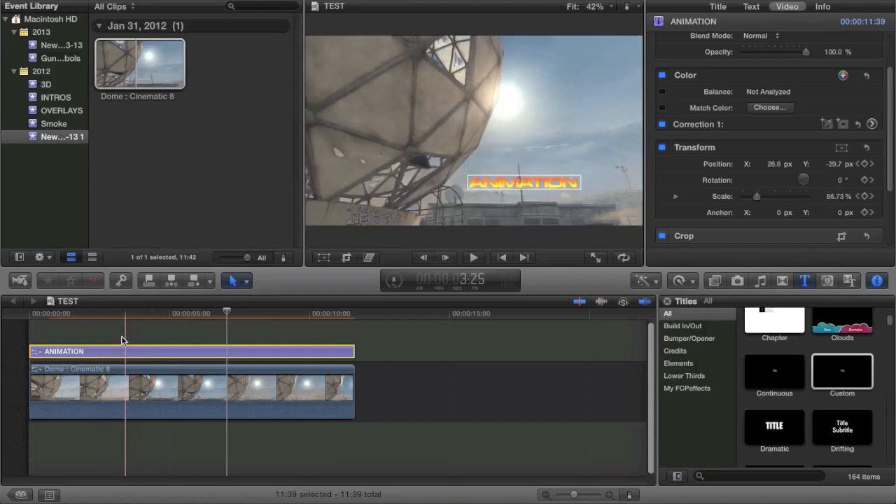
# Step: Replace the ANIMATION title with a new Custom title above the Dome clip, extended to the clip's full length
pyautogui.click(128, 373)
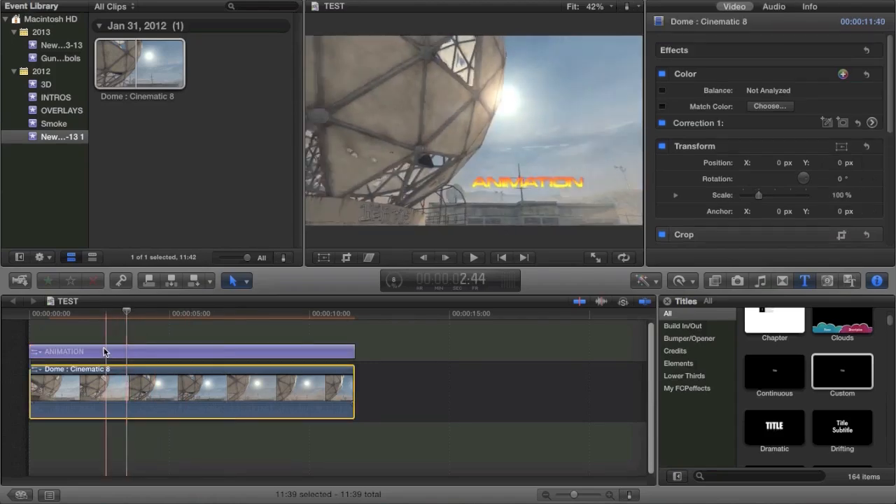
pyautogui.click(249, 350)
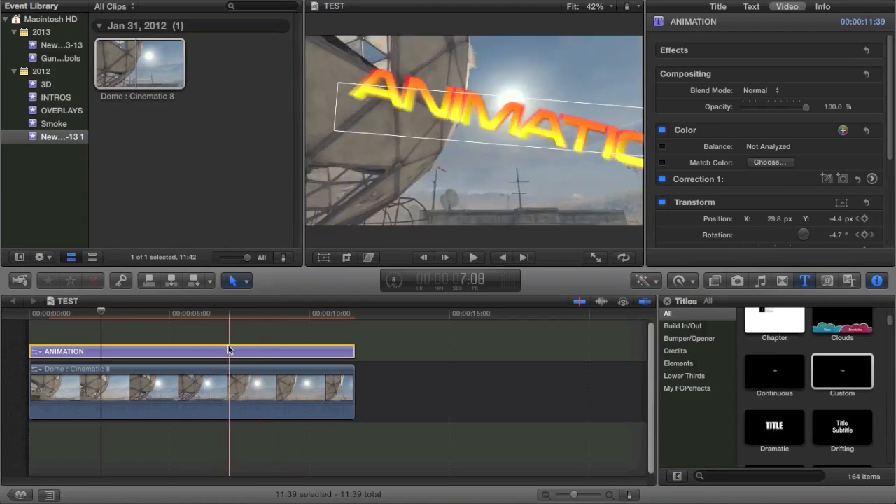
pyautogui.press('Delete')
pyautogui.moveTo(842, 371); pyautogui.dragTo(50, 342)
pyautogui.moveTo(168, 351); pyautogui.dragTo(352, 358)
pyautogui.click(199, 352)
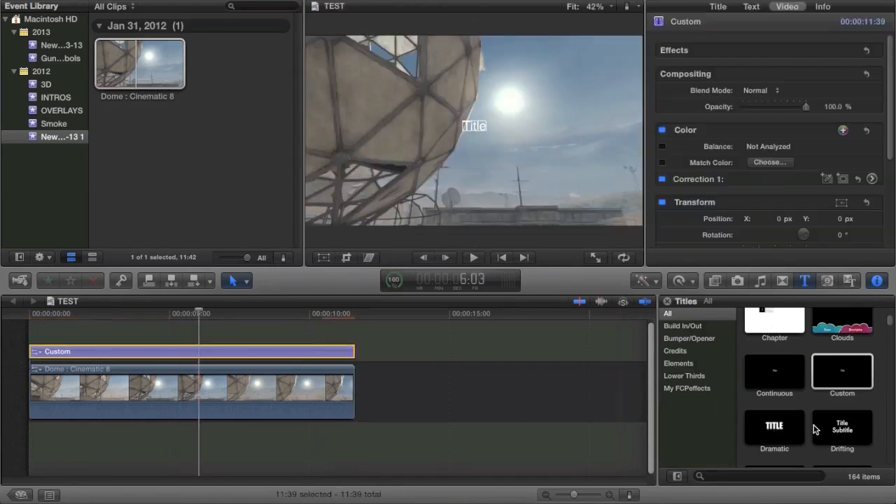
# Step: Set the In Spread of the Custom title's published parameters to 69, with the playhead at 4:32
pyautogui.click(804, 434)
pyautogui.click(733, 110)
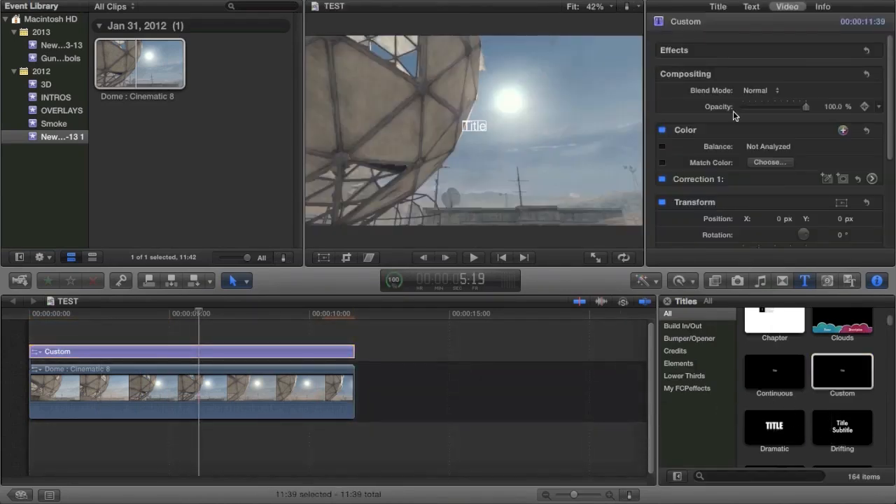
pyautogui.scroll(-3, 732, 111)
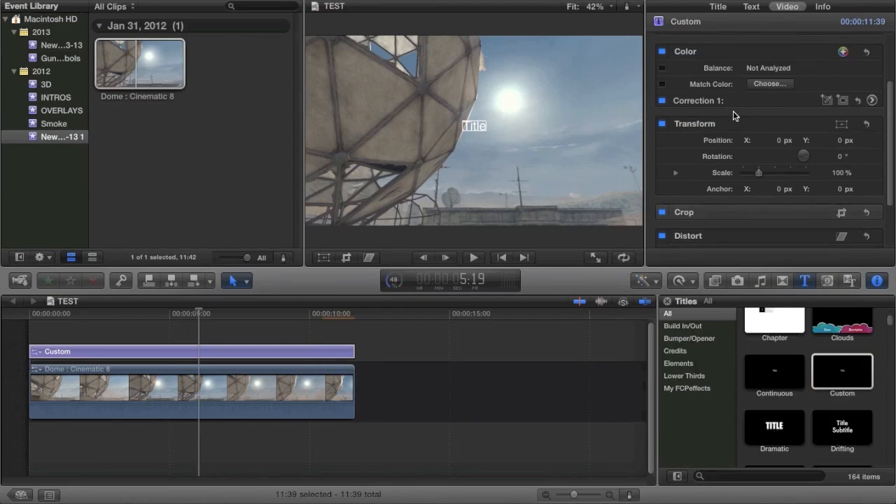
pyautogui.scroll(-2, 732, 111)
pyautogui.click(718, 7)
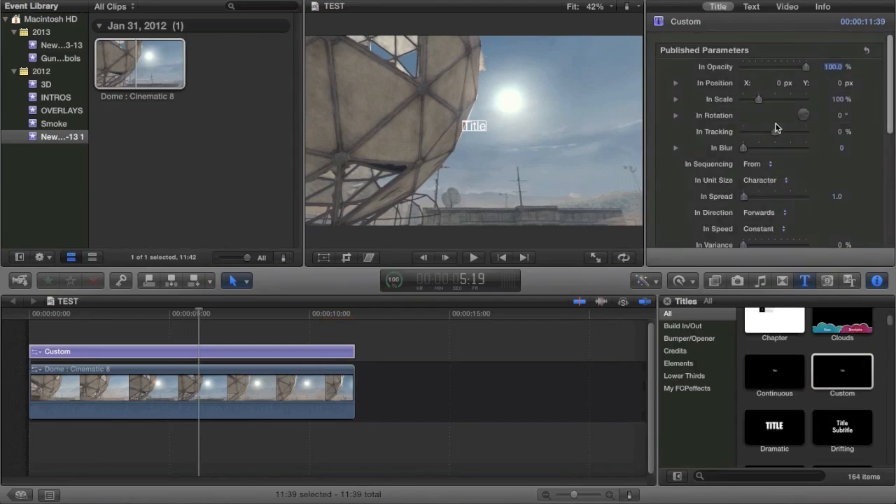
pyautogui.moveTo(751, 197); pyautogui.dragTo(766, 197)
pyautogui.click(94, 351)
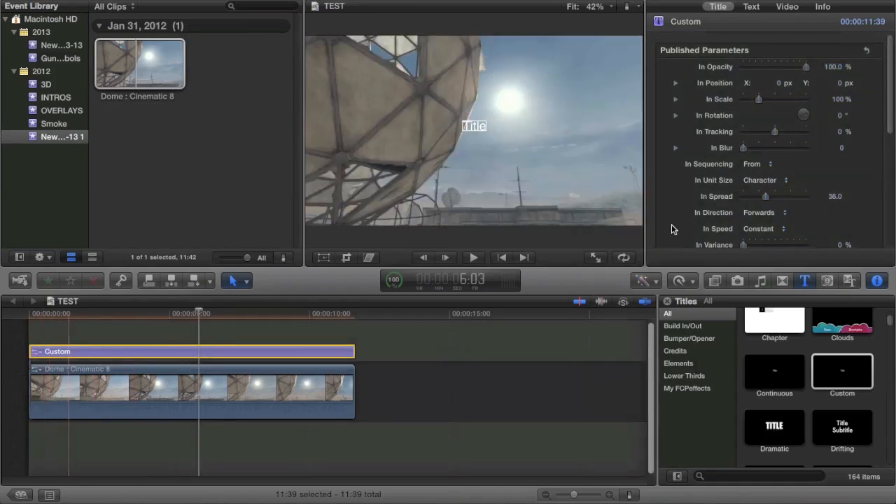
pyautogui.click(156, 353)
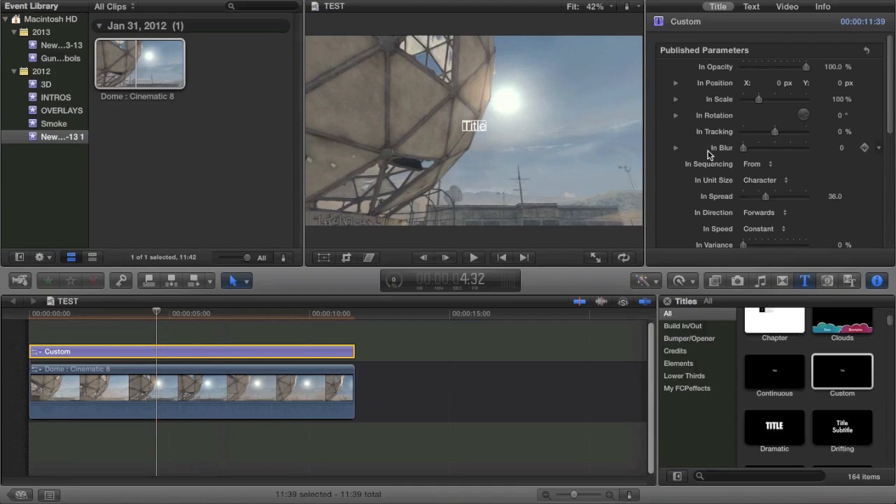
pyautogui.moveTo(766, 197); pyautogui.dragTo(786, 200)
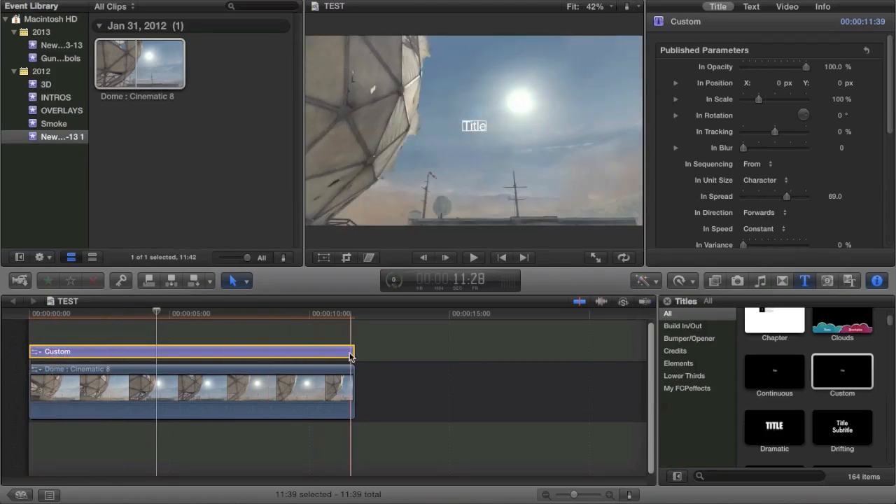
# Step: Set the title's In Direction to Center to Ends, In Variance to 37.25% and In Duration to 25.16
pyautogui.scroll(-3, 756, 124)
pyautogui.click(761, 158)
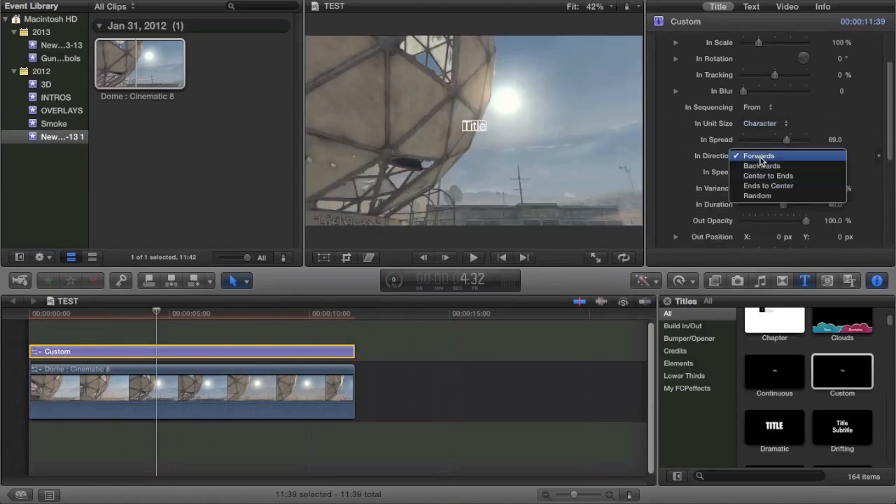
pyautogui.click(763, 175)
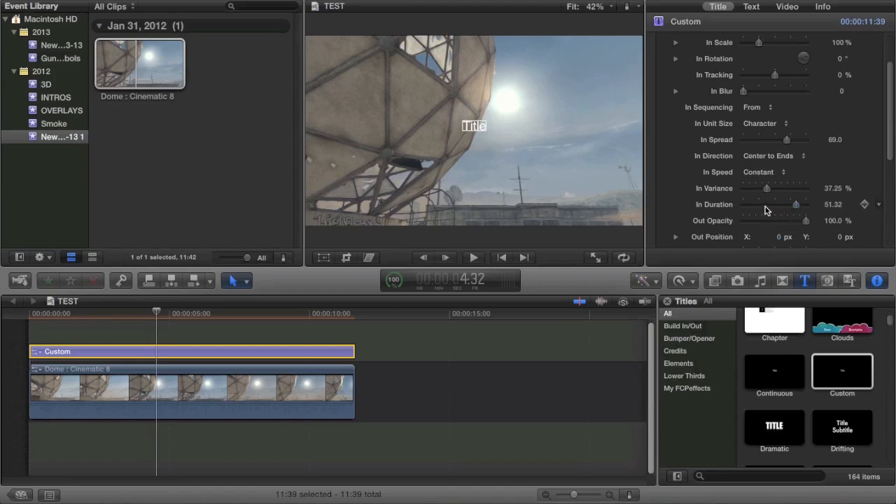
pyautogui.scroll(-2, 765, 221)
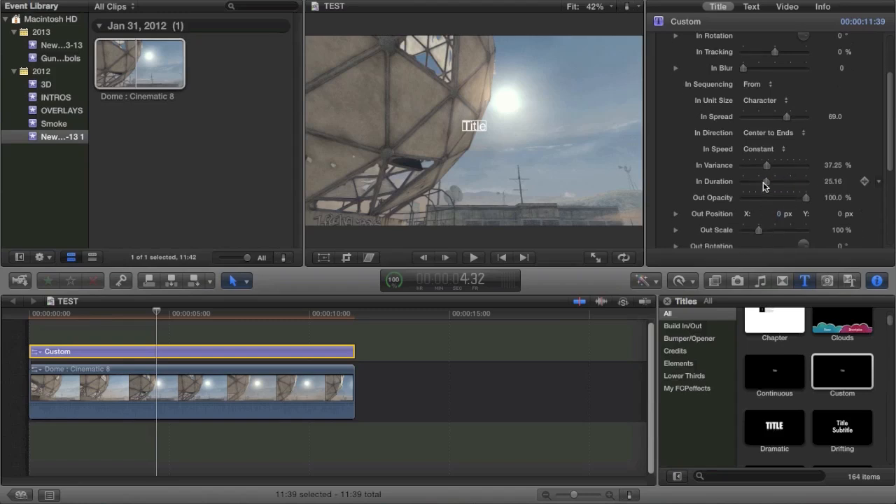
# Step: Set the title's Out Opacity to 29.24%, Scale to 194%, Tracking to 32.29%, Blur to 3.17, Spread to 57, Variance to 27.32% and Duration to 14.26
pyautogui.scroll(-2, 760, 197)
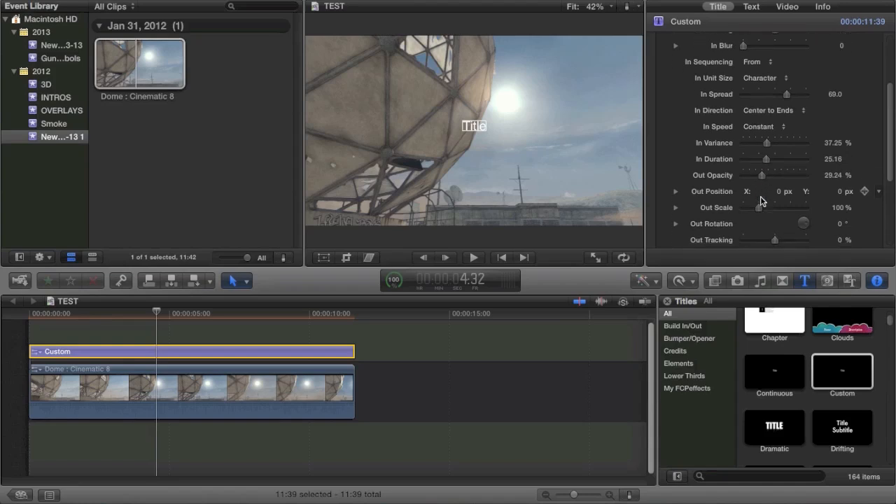
pyautogui.scroll(-4, 774, 212)
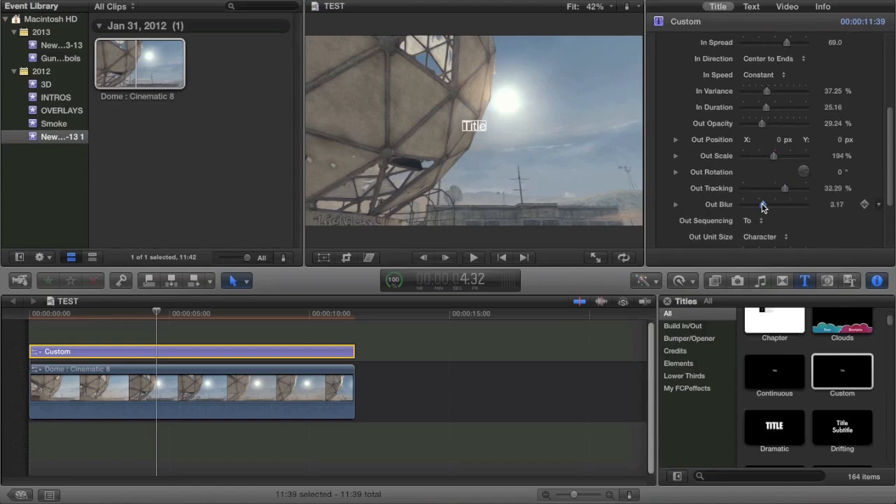
pyautogui.scroll(-6, 762, 207)
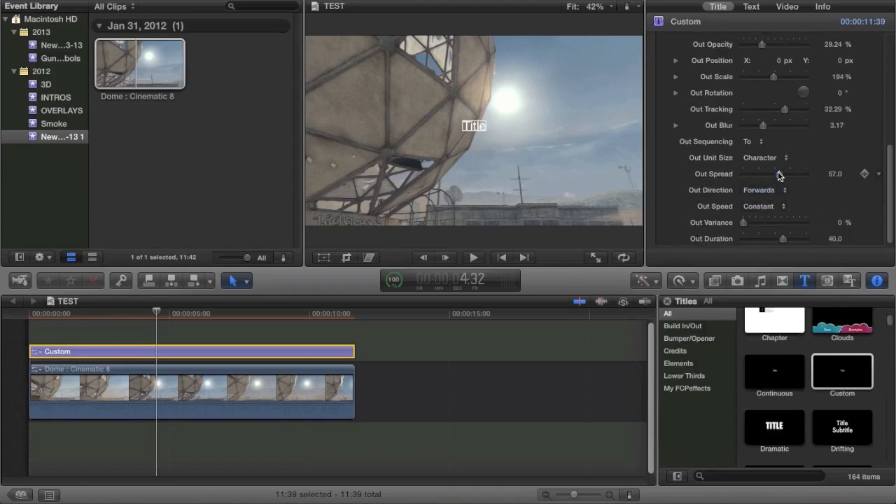
pyautogui.scroll(-1, 779, 175)
pyautogui.click(761, 218)
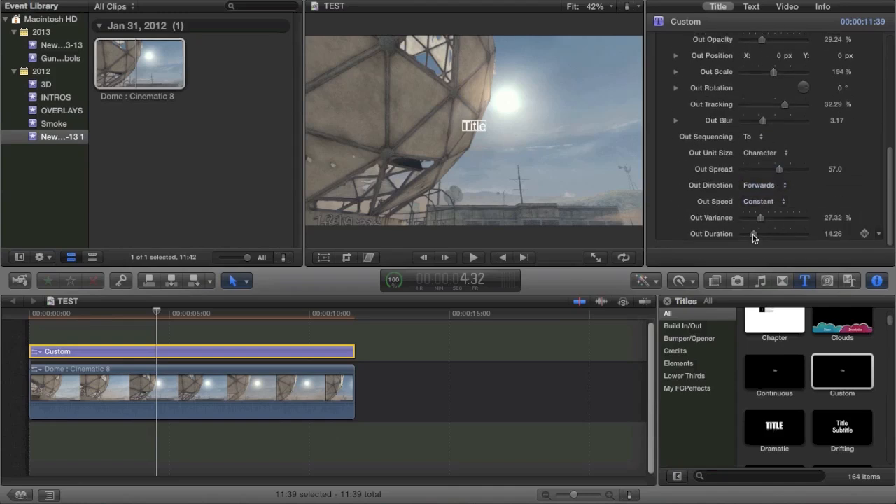
pyautogui.scroll(15, 752, 238)
pyautogui.scroll(-1, 752, 238)
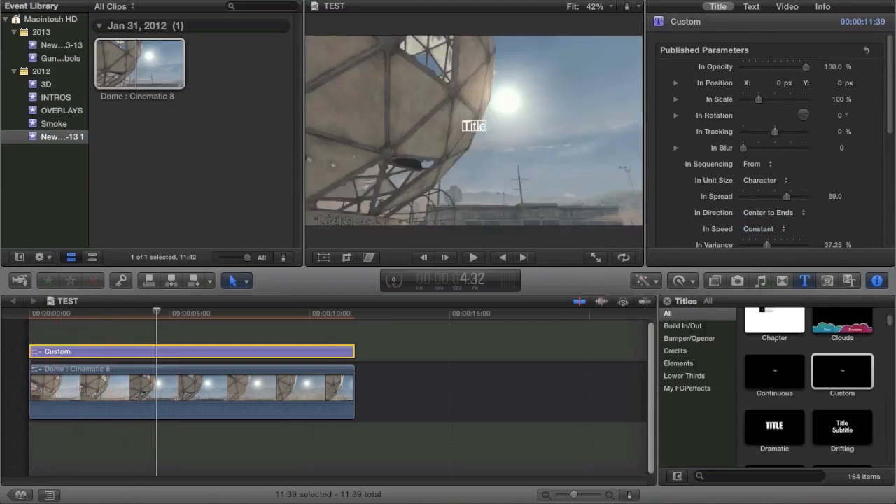
# Step: Enlarge the Custom title's text to size 215 and set its In Scale to 400%
pyautogui.click(749, 7)
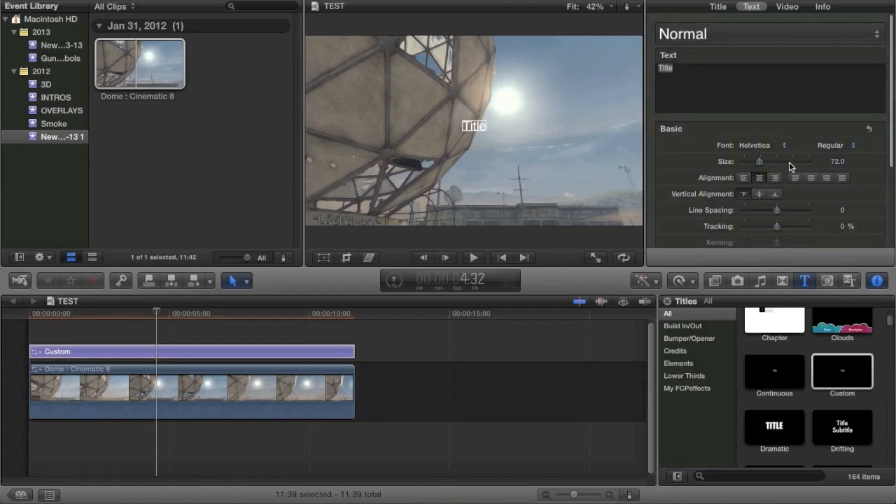
pyautogui.moveTo(787, 167); pyautogui.dragTo(792, 161)
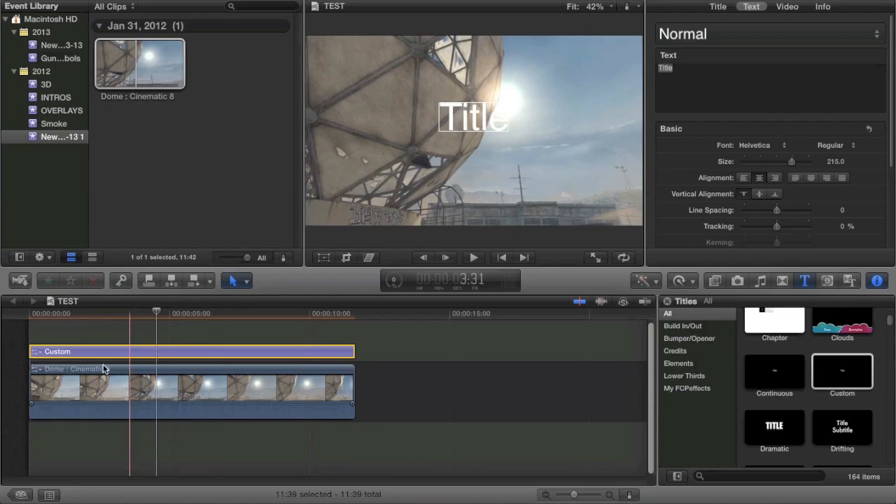
pyautogui.click(725, 10)
pyautogui.click(718, 7)
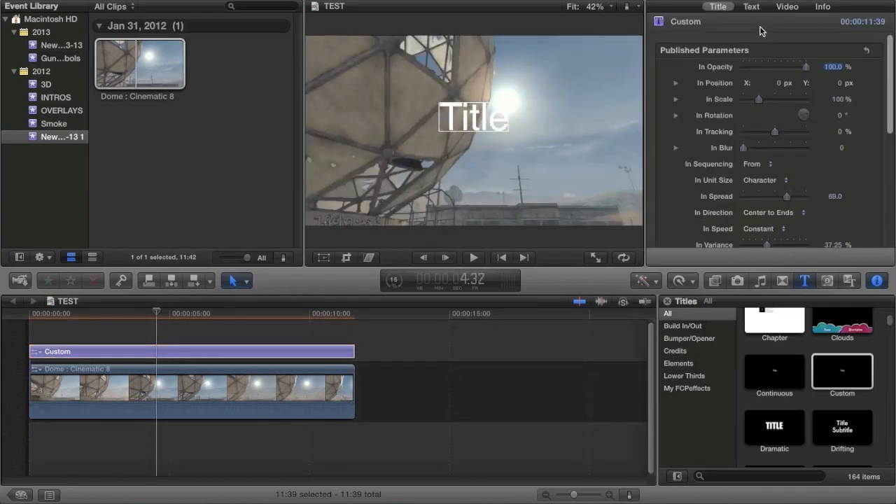
pyautogui.scroll(-3, 762, 99)
pyautogui.scroll(3, 762, 99)
pyautogui.scroll(-2, 781, 104)
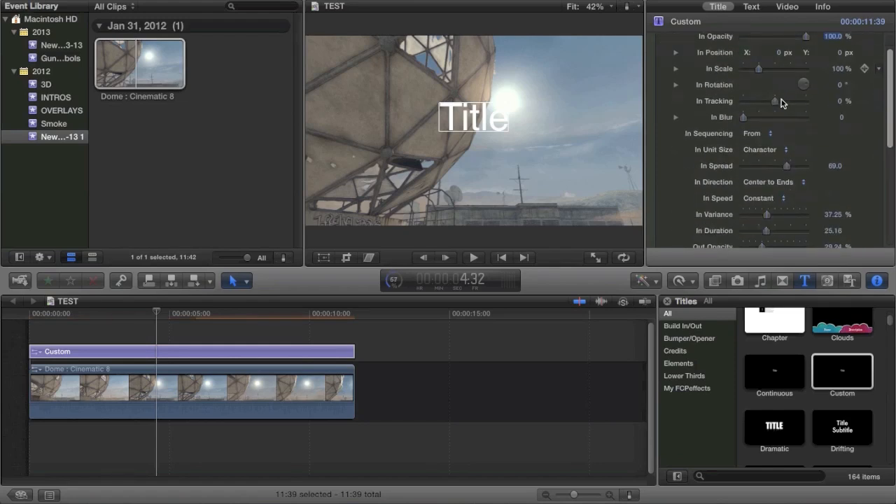
pyautogui.moveTo(759, 83); pyautogui.dragTo(820, 89)
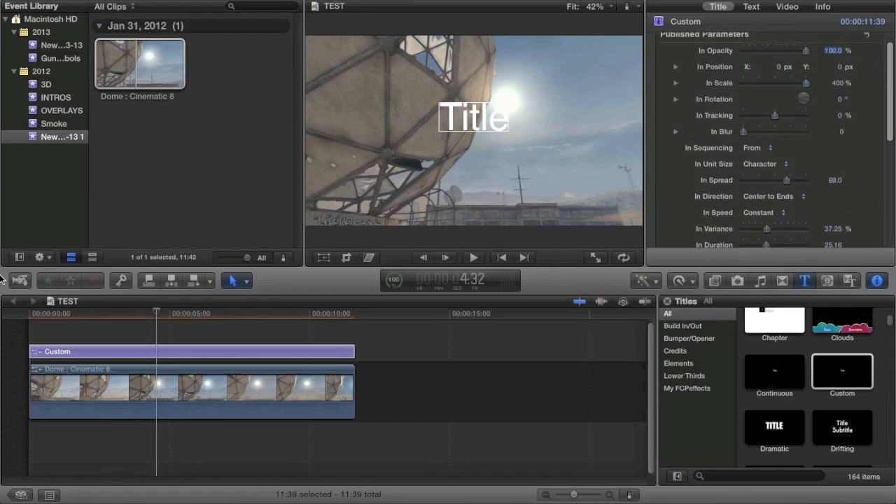
pyautogui.click(30, 354)
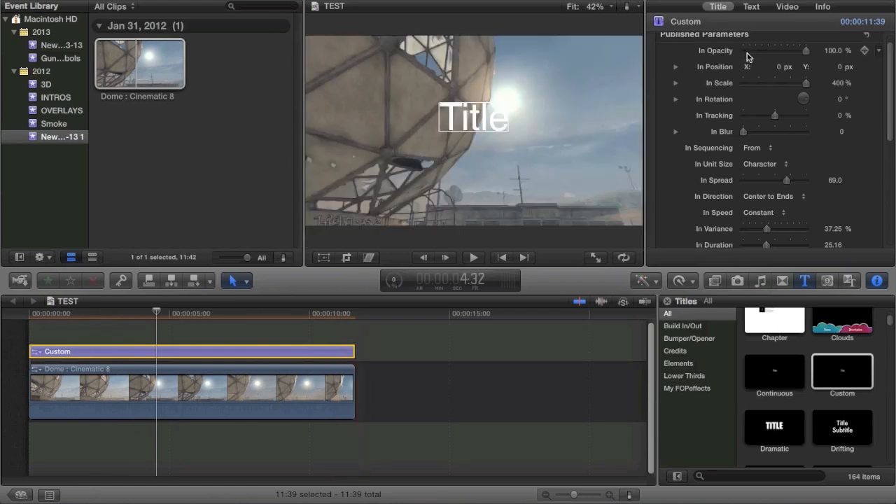
pyautogui.moveTo(803, 97); pyautogui.dragTo(799, 104)
pyautogui.scroll(-5, 863, 178)
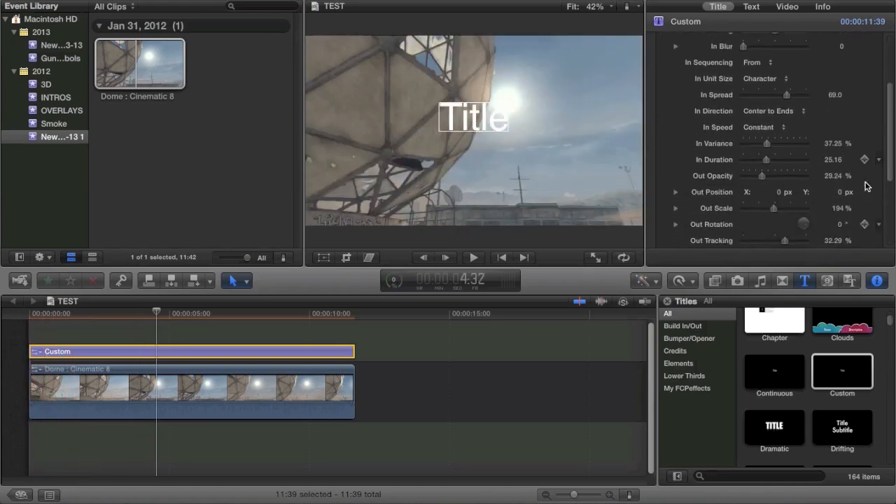
pyautogui.scroll(-2, 865, 185)
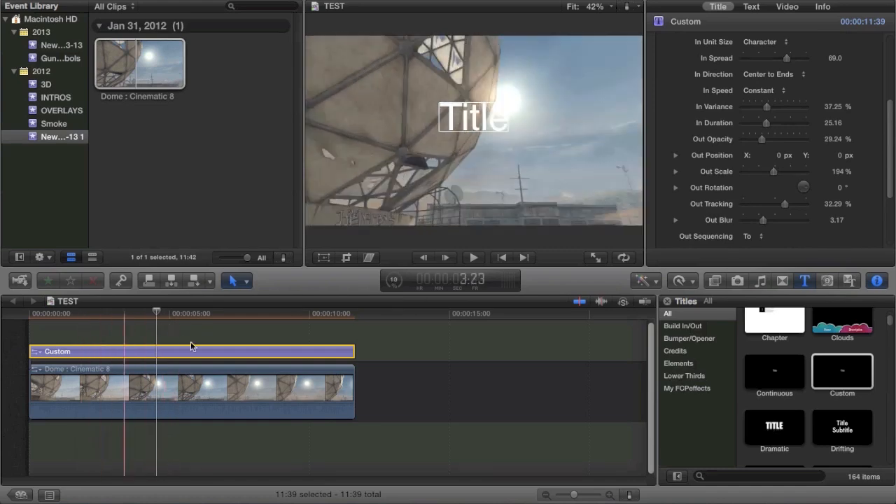